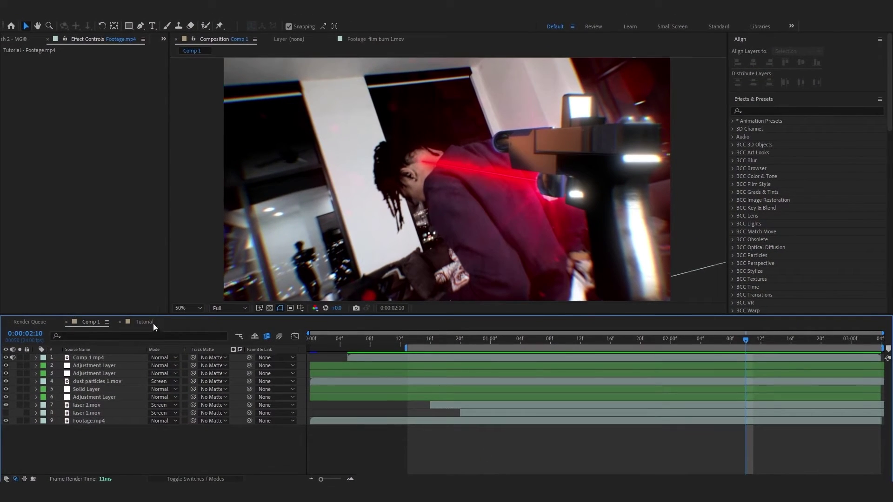
Switch to the Tutorial composition and play back its footage
{"action": "left_click", "coordinate": [153, 323]}
{"action": "left_click_drag", "start_coordinate": [342, 338], "coordinate": [534, 342]}
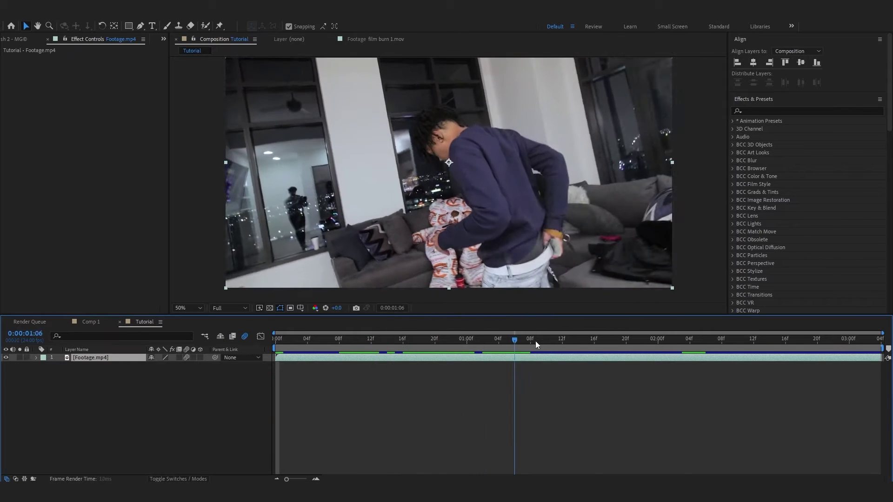
{"action": "key", "text": "space"}
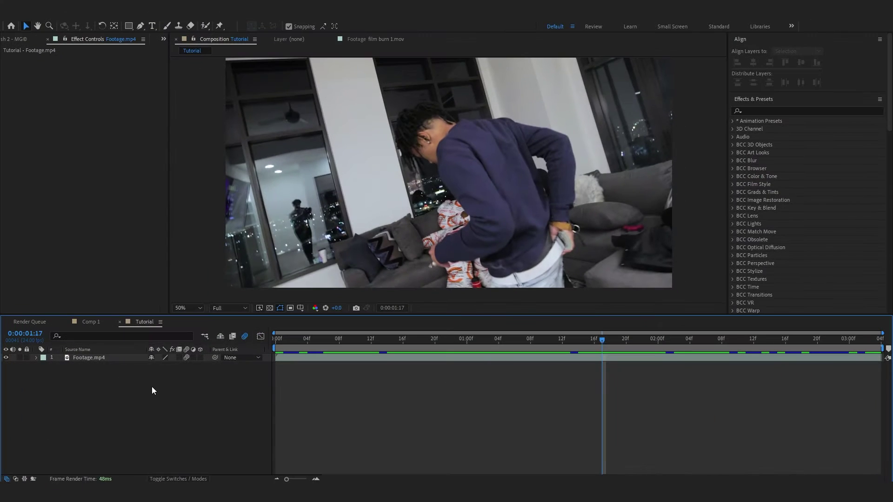
Create a solid layer with the default settings above the footage and rename it Element
{"action": "right_click", "coordinate": [152, 388]}
{"action": "mouse_move", "coordinate": [179, 277]}
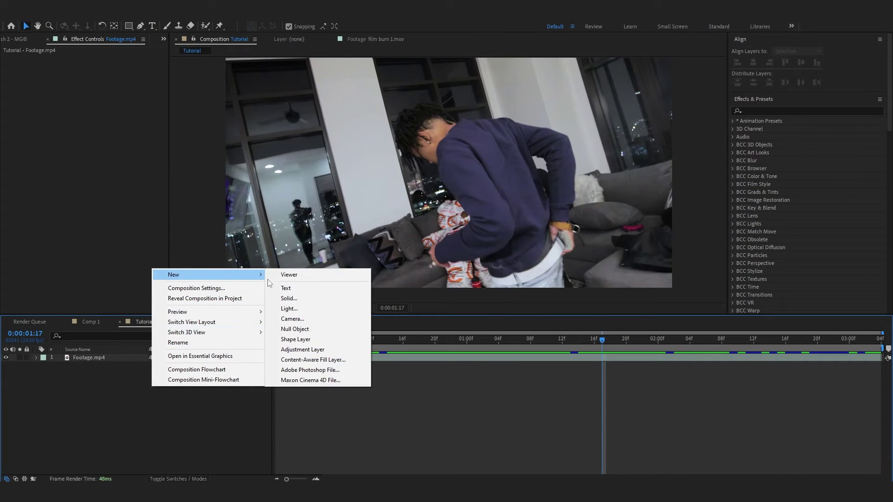
{"action": "left_click", "coordinate": [289, 298]}
{"action": "left_click", "coordinate": [479, 331]}
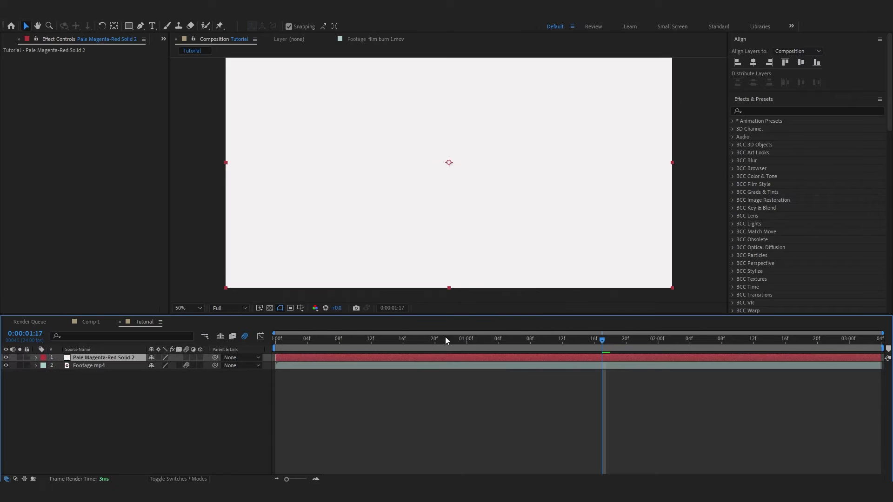
{"action": "key", "text": "Return"}
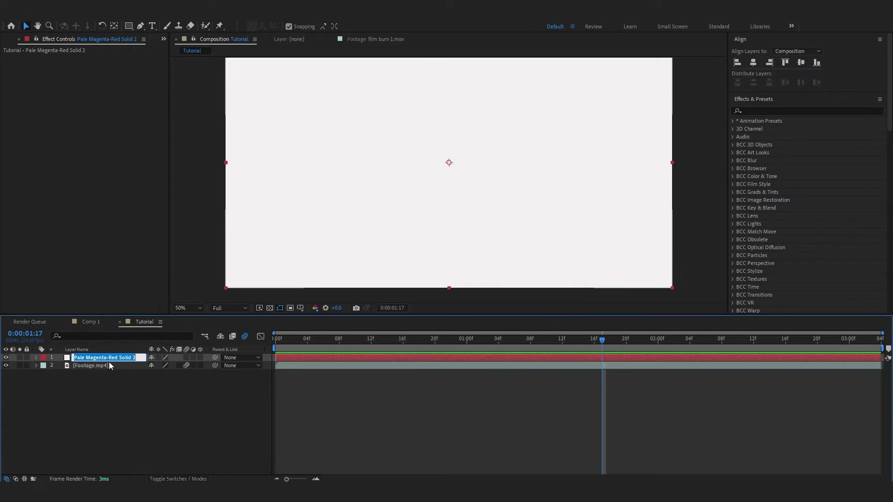
{"action": "type", "text": "Element"}
{"action": "key", "text": "Return"}
Apply the Element effect to the Element solid layer
{"action": "key", "text": "ctrl+space"}
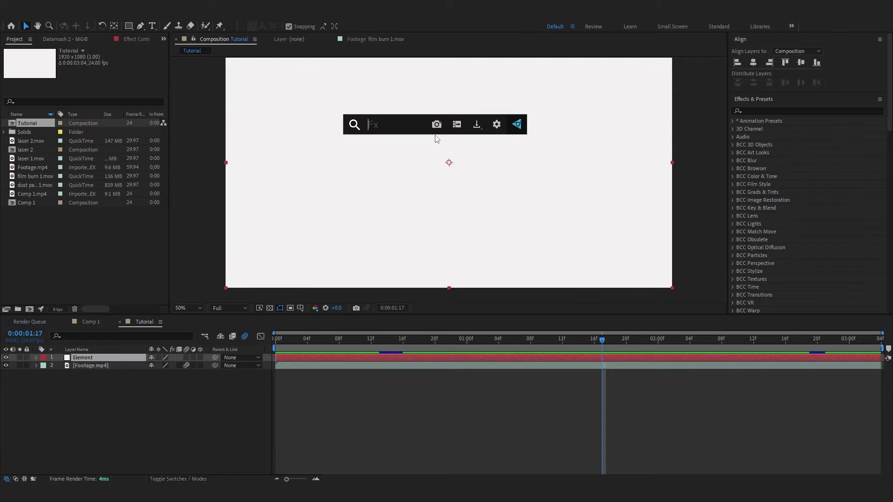
{"action": "type", "text": "element"}
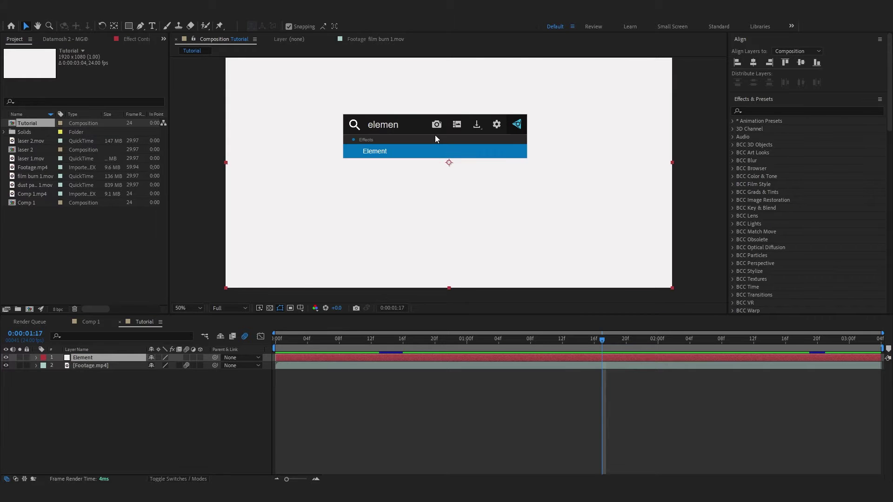
{"action": "key", "text": "Return"}
Open the Element scene setup and import the 3D model Customizable Glock.obj from the Glock with Mag, Laser folder
{"action": "left_click", "coordinate": [57, 83]}
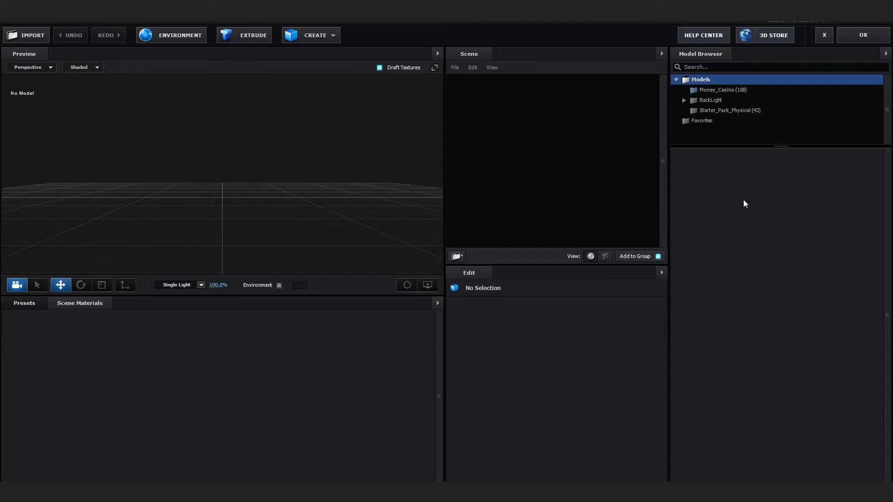
{"action": "left_click", "coordinate": [23, 41]}
{"action": "left_click", "coordinate": [24, 66]}
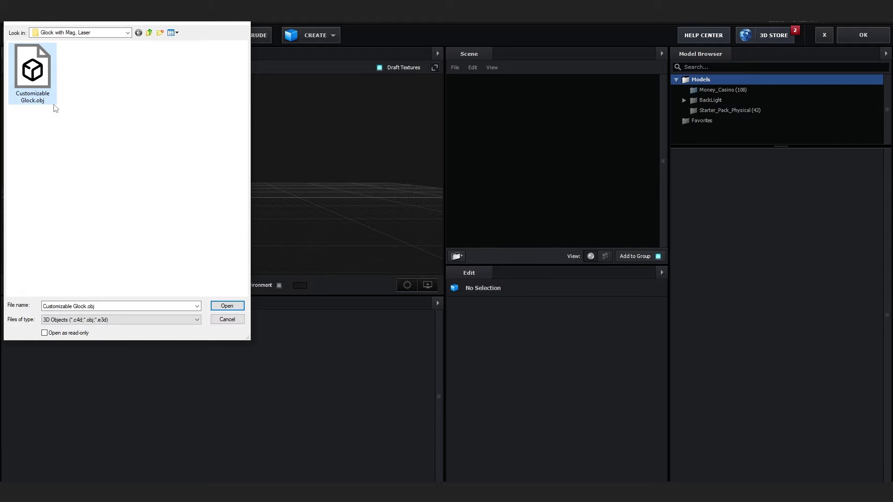
{"action": "left_click", "coordinate": [227, 306]}
{"action": "left_click", "coordinate": [502, 339]}
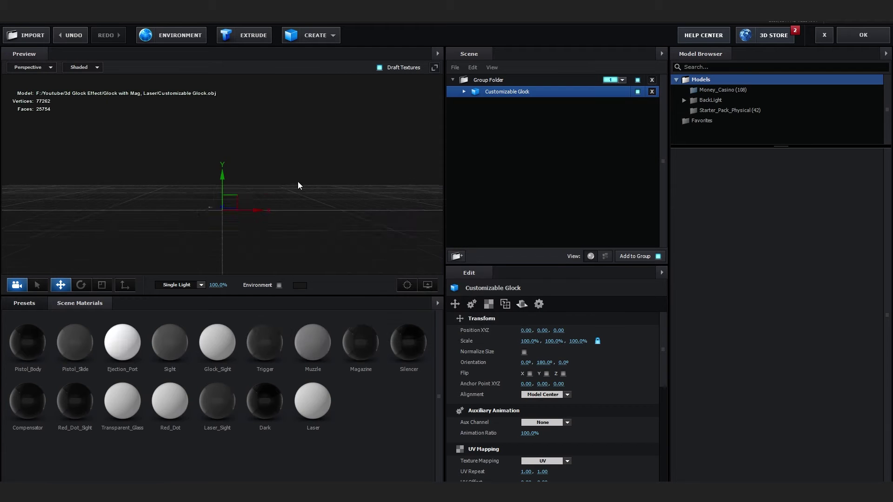
Enable Normalize Size for the Customizable Glock model and inspect the pistol in the preview
{"action": "left_click_drag", "start_coordinate": [147, 245], "coordinate": [155, 243]}
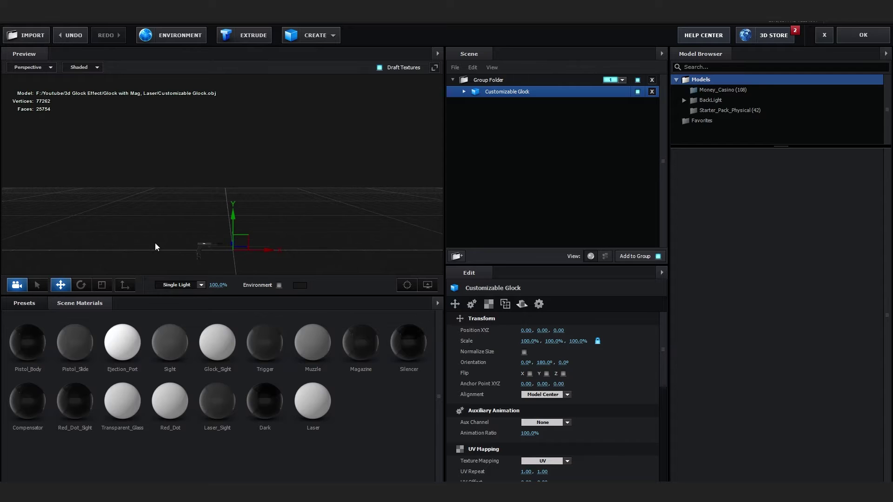
{"action": "scroll", "coordinate": [156, 236], "scroll_direction": "down", "scroll_amount": 5}
{"action": "scroll", "coordinate": [521, 362], "scroll_direction": "down", "scroll_amount": 1}
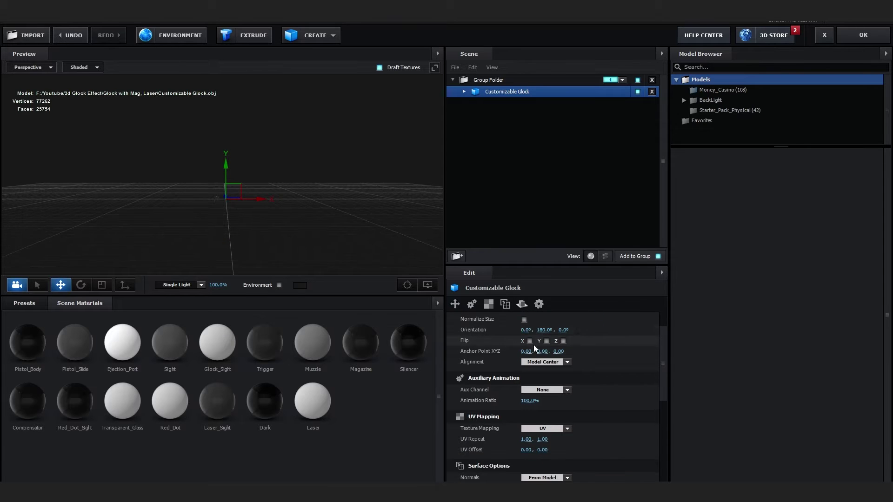
{"action": "scroll", "coordinate": [523, 357], "scroll_direction": "up", "scroll_amount": 1}
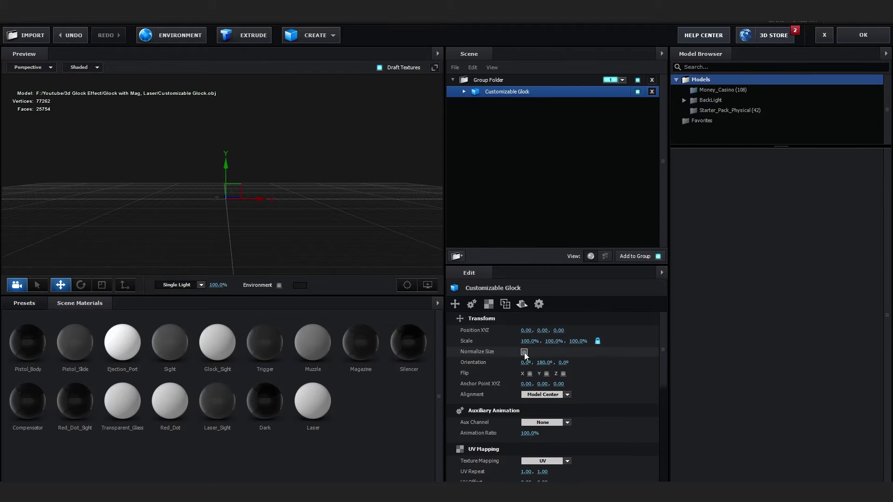
{"action": "left_click", "coordinate": [523, 352]}
{"action": "left_click_drag", "start_coordinate": [214, 149], "coordinate": [126, 150]}
{"action": "scroll", "coordinate": [174, 150], "scroll_direction": "up", "scroll_amount": 6}
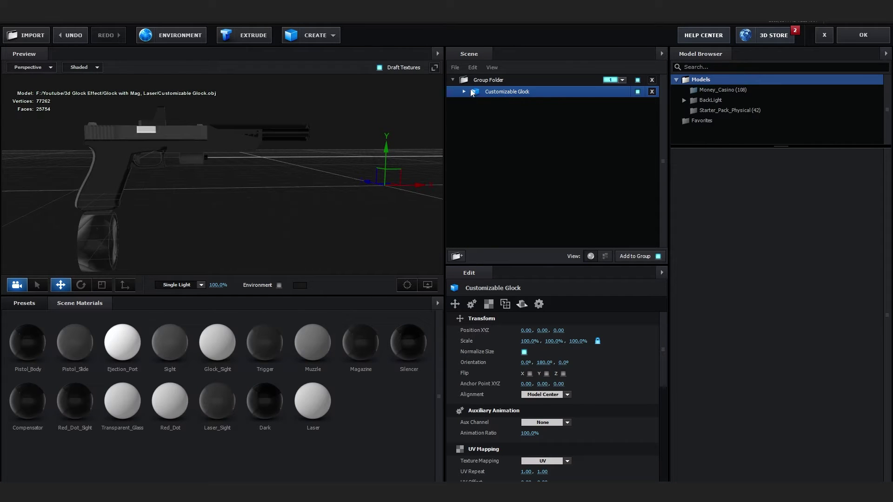
Replace the Customizable Glock's Laser material with the Paint_Red preset from the Physical materials
{"action": "left_click", "coordinate": [464, 91]}
{"action": "scroll", "coordinate": [520, 131], "scroll_direction": "down", "scroll_amount": 2}
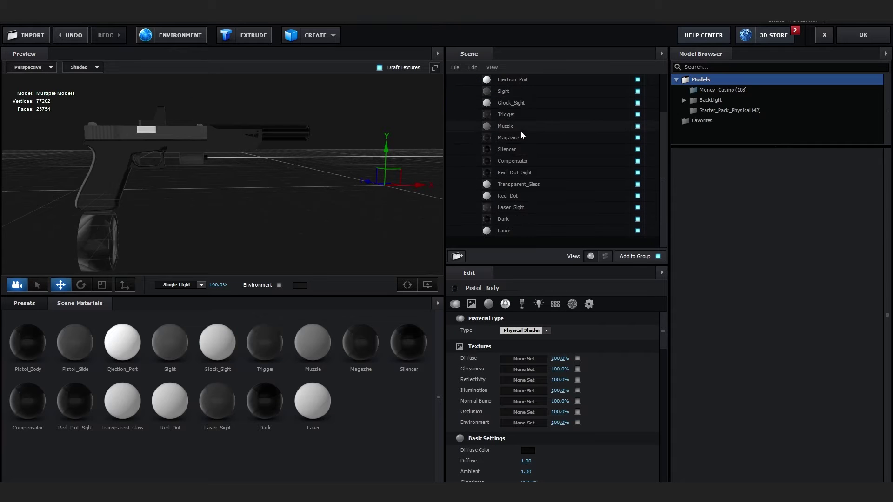
{"action": "left_click", "coordinate": [496, 231]}
{"action": "left_click", "coordinate": [31, 303]}
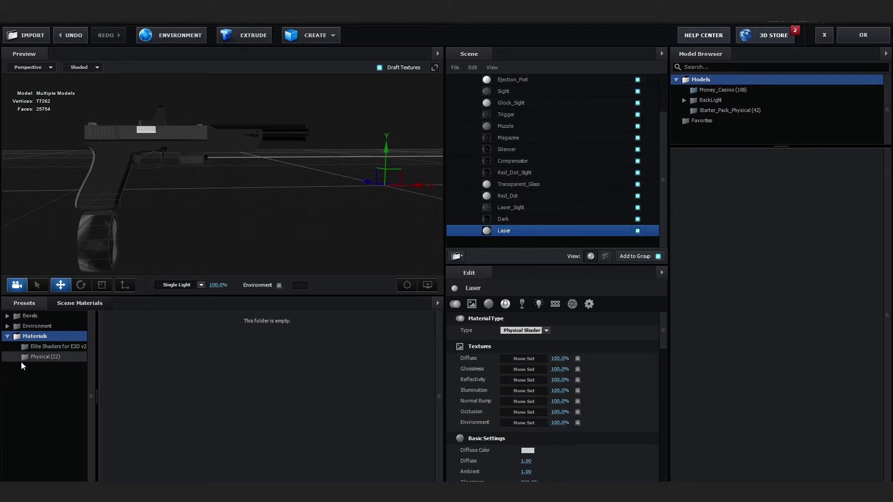
{"action": "left_click", "coordinate": [48, 357]}
{"action": "scroll", "coordinate": [434, 384], "scroll_direction": "down", "scroll_amount": 3}
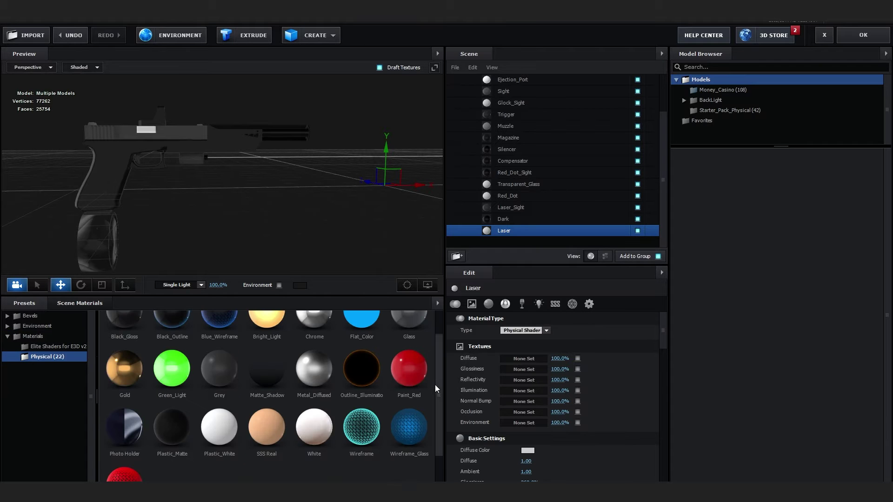
{"action": "scroll", "coordinate": [391, 380], "scroll_direction": "up", "scroll_amount": 2}
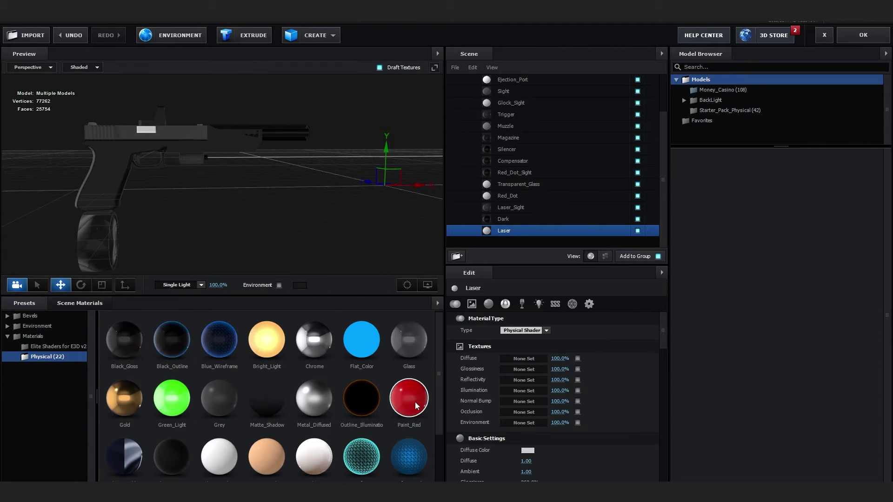
{"action": "left_click_drag", "start_coordinate": [415, 402], "coordinate": [503, 232]}
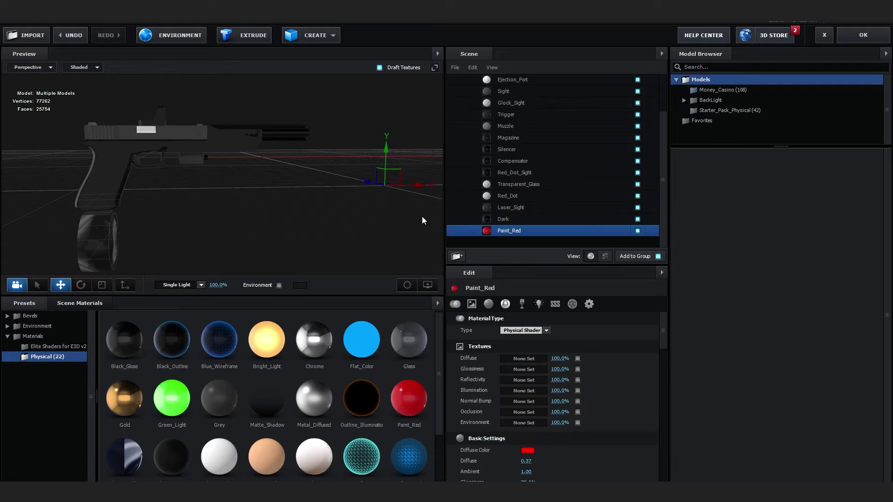
Raise the Diffuse value of the laser's Paint_Red material to 11.48
{"action": "scroll", "coordinate": [268, 165], "scroll_direction": "up", "scroll_amount": 3}
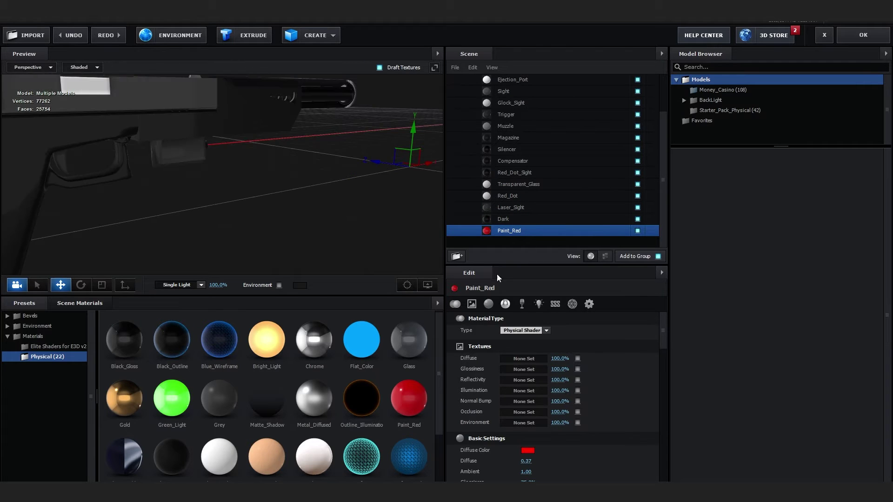
{"action": "scroll", "coordinate": [484, 390], "scroll_direction": "down", "scroll_amount": 4}
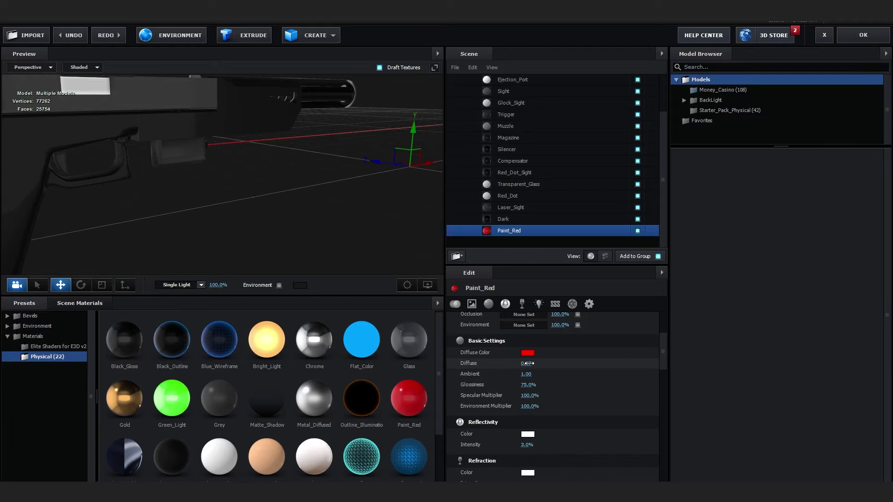
{"action": "left_click_drag", "start_coordinate": [722, 376], "coordinate": [722, 376]}
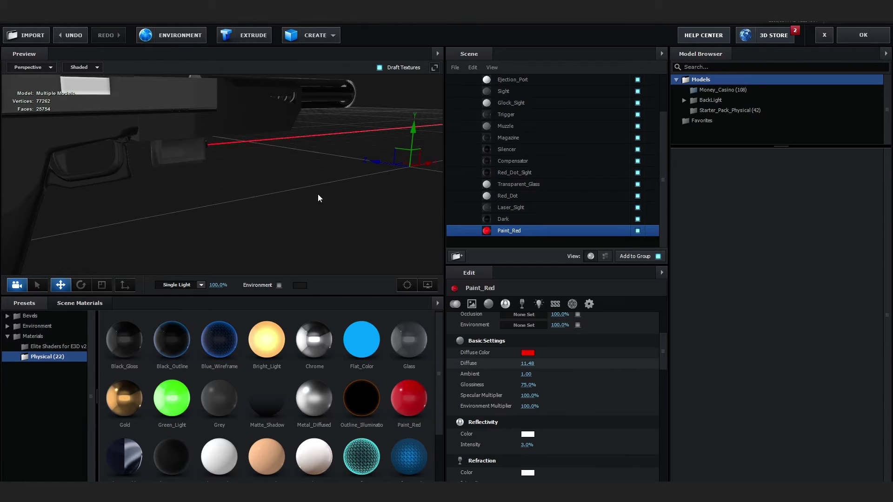
{"action": "scroll", "coordinate": [300, 137], "scroll_direction": "down", "scroll_amount": 2}
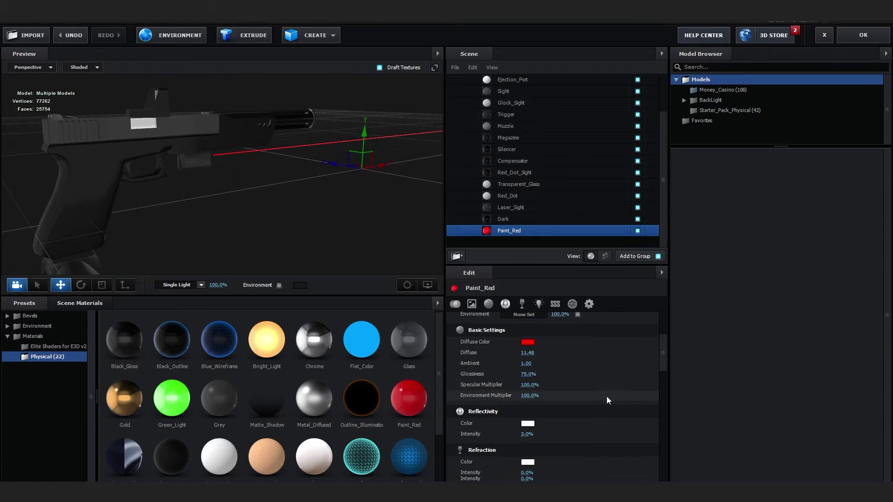
Set the Paint_Red material's illumination color to red and its intensity to 889%, and accept the scene setup
{"action": "scroll", "coordinate": [606, 396], "scroll_direction": "down", "scroll_amount": 5}
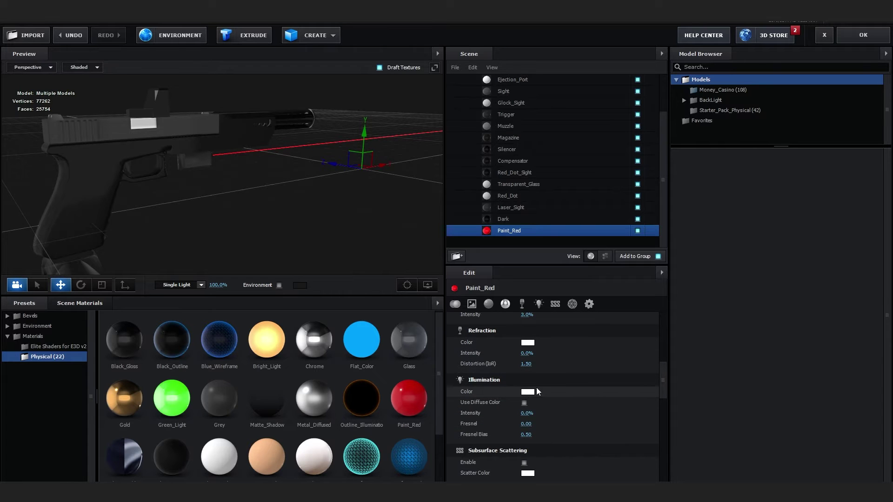
{"action": "left_click", "coordinate": [529, 392]}
{"action": "left_click", "coordinate": [598, 462]}
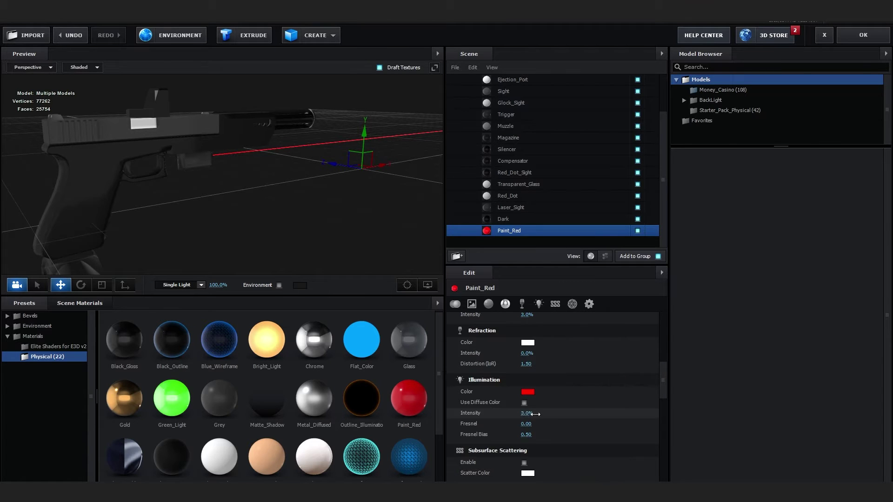
{"action": "left_click_drag", "start_coordinate": [642, 413], "coordinate": [660, 414]}
{"action": "left_click_drag", "start_coordinate": [288, 200], "coordinate": [234, 168]}
{"action": "scroll", "coordinate": [264, 160], "scroll_direction": "up", "scroll_amount": 5}
{"action": "scroll", "coordinate": [272, 155], "scroll_direction": "down", "scroll_amount": 6}
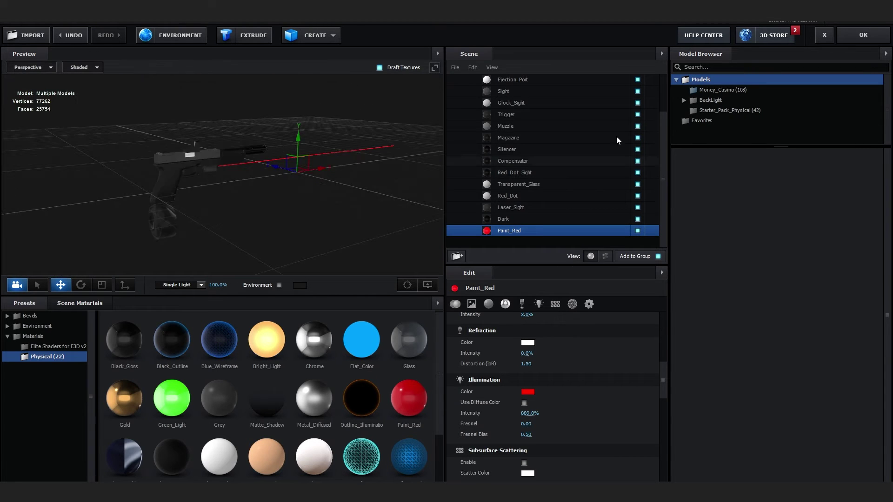
{"action": "left_click", "coordinate": [877, 41]}
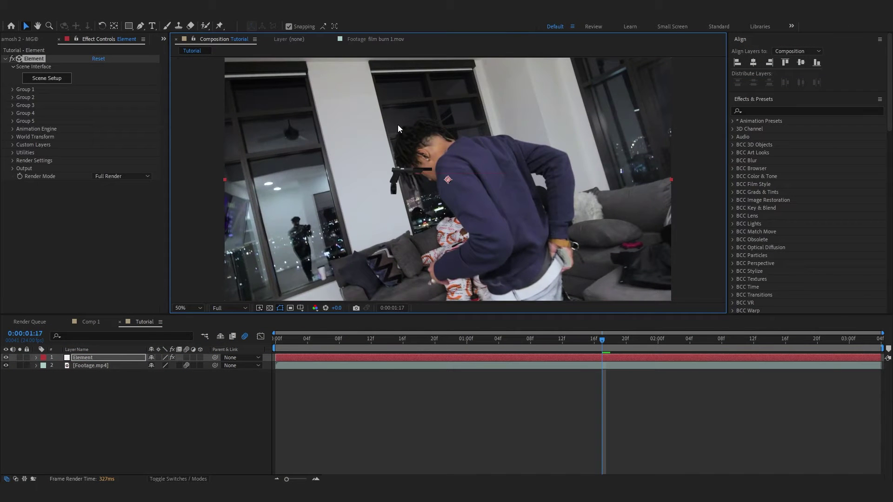
Set Group 1's Particle Size to 35.50 and its Y particle rotation to -109°
{"action": "key", "text": "comma"}
{"action": "left_click", "coordinate": [12, 89]}
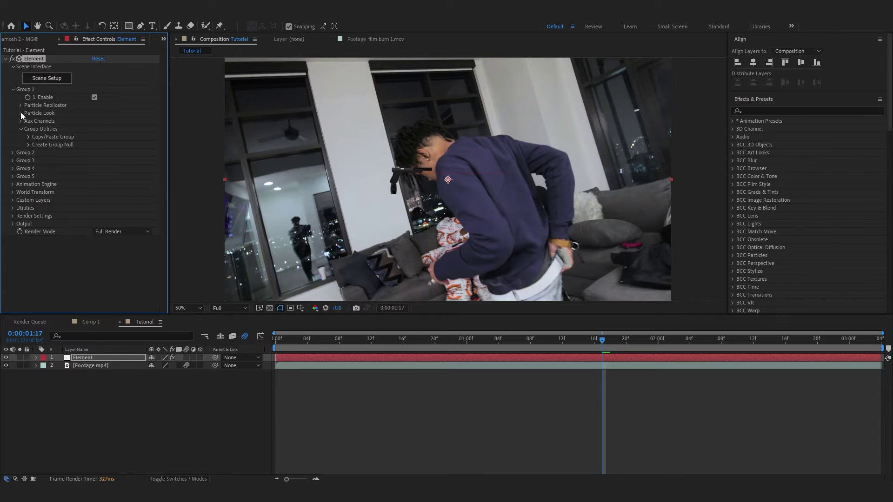
{"action": "left_click", "coordinate": [20, 113]}
{"action": "left_click_drag", "start_coordinate": [97, 124], "coordinate": [214, 122]}
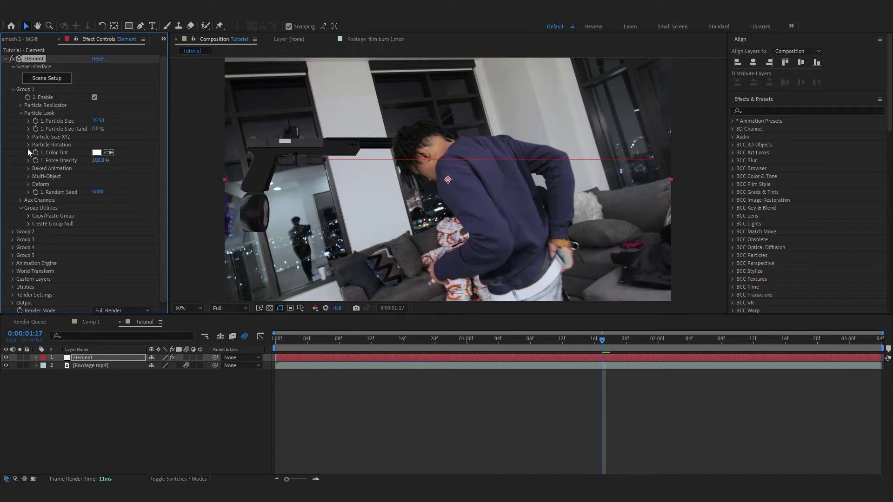
{"action": "left_click", "coordinate": [26, 144]}
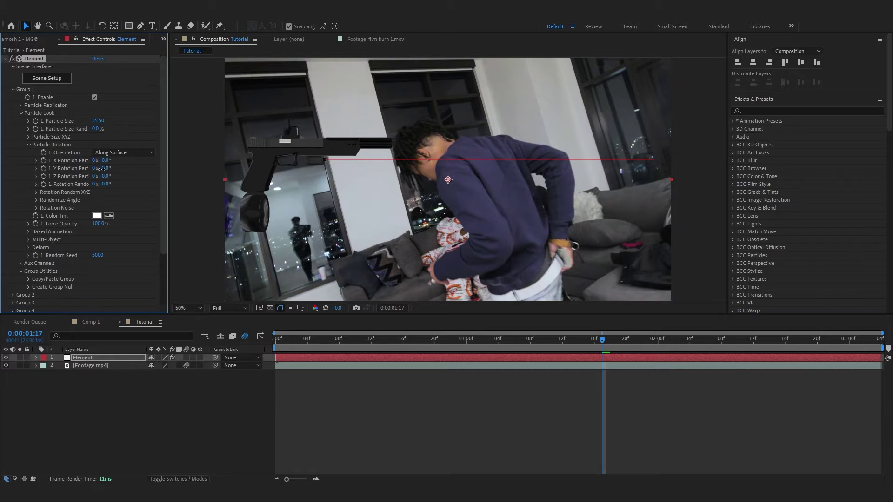
{"action": "left_click_drag", "start_coordinate": [100, 169], "coordinate": [63, 181]}
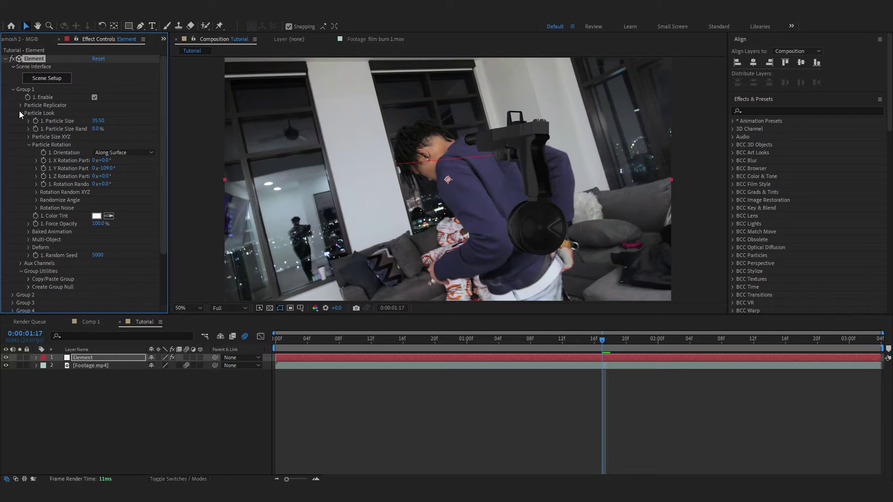
Move Group 1 to about XY 1068, 563 and Z -670, tilt its Z rotation to -5°, and fine-tune its Y rotation
{"action": "left_click", "coordinate": [21, 105]}
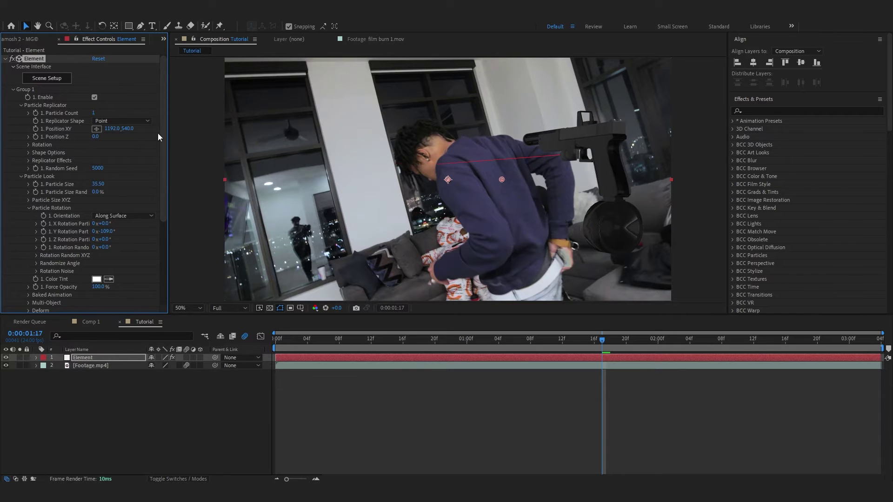
{"action": "left_click_drag", "start_coordinate": [99, 137], "coordinate": [66, 136]}
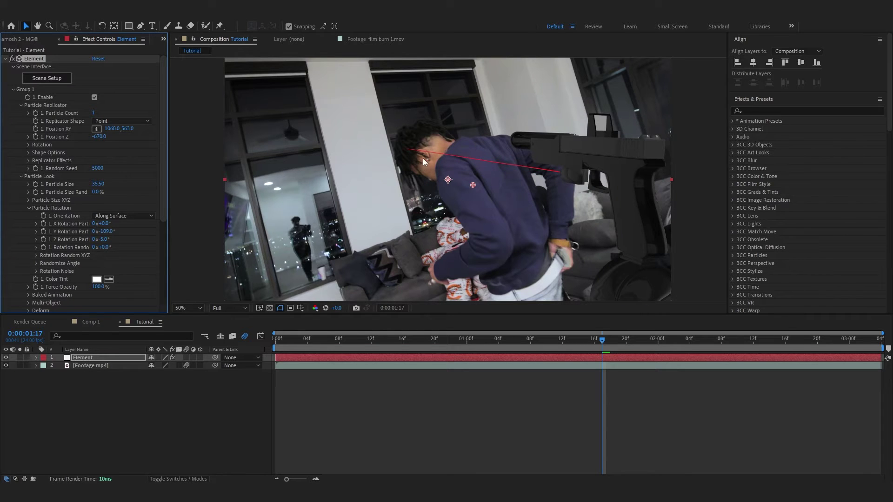
{"action": "left_click_drag", "start_coordinate": [102, 234], "coordinate": [106, 234]}
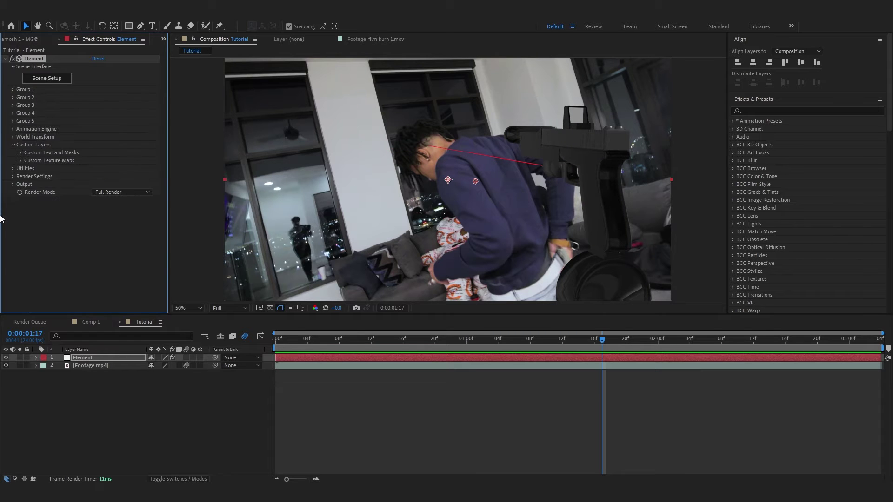
Assign the Footage.mp4 layer as Layer 1 of the Element effect's custom texture maps
{"action": "left_click", "coordinate": [20, 160]}
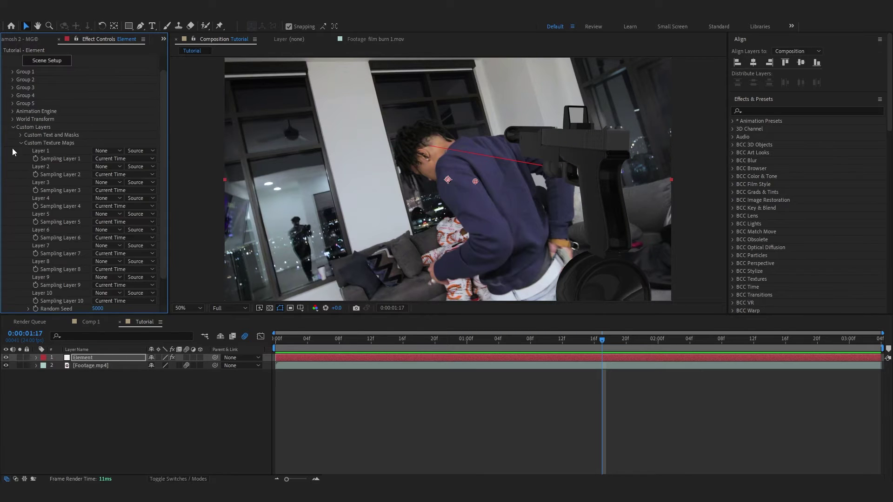
{"action": "left_click", "coordinate": [108, 150]}
{"action": "left_click", "coordinate": [114, 183]}
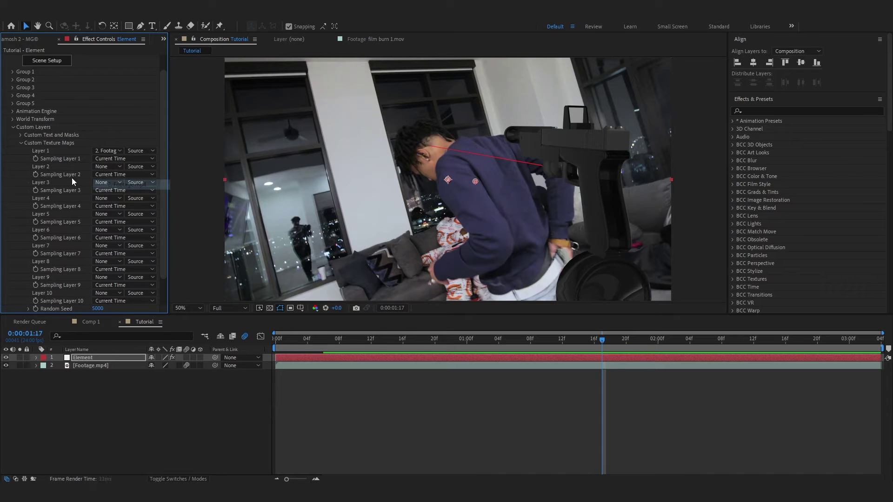
Use Custom Layer 1 [Footage.mp4] as the scene's environment texture and accept the scene setup
{"action": "scroll", "coordinate": [48, 75], "scroll_direction": "up", "scroll_amount": 1}
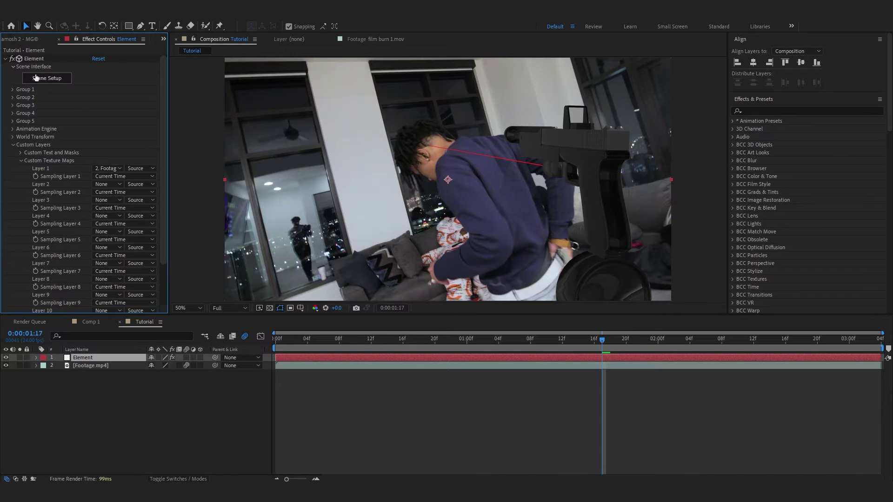
{"action": "left_click", "coordinate": [37, 78]}
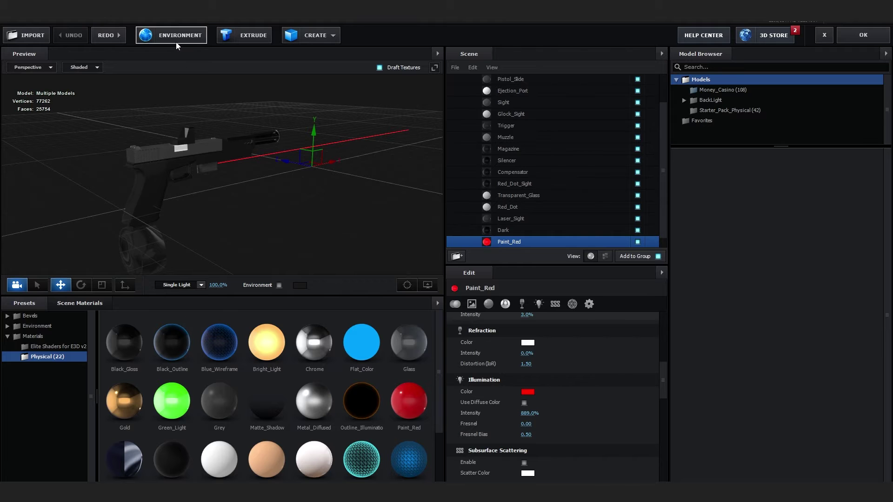
{"action": "left_click", "coordinate": [176, 41]}
{"action": "left_click", "coordinate": [422, 185]}
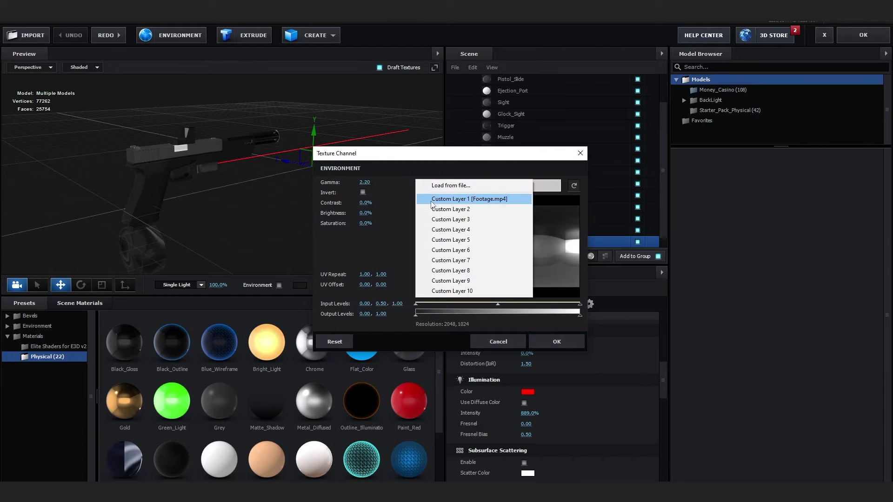
{"action": "left_click", "coordinate": [421, 199]}
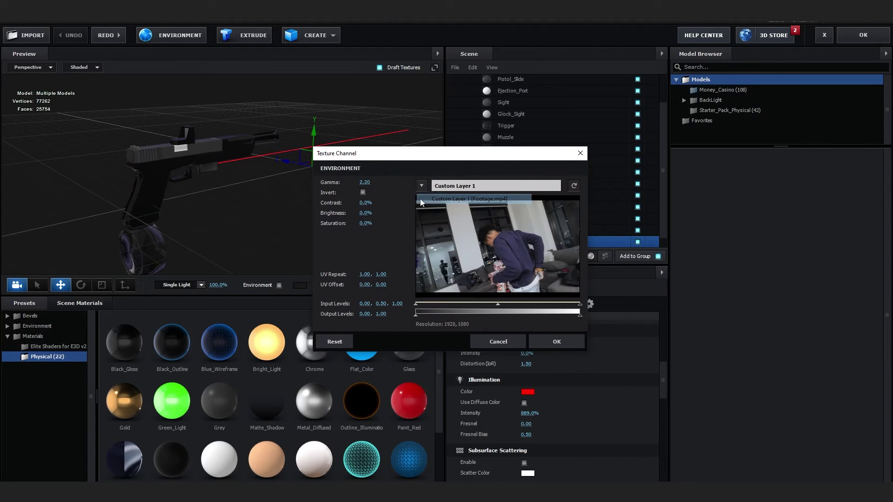
{"action": "left_click", "coordinate": [556, 342]}
{"action": "left_click_drag", "start_coordinate": [267, 203], "coordinate": [259, 226]}
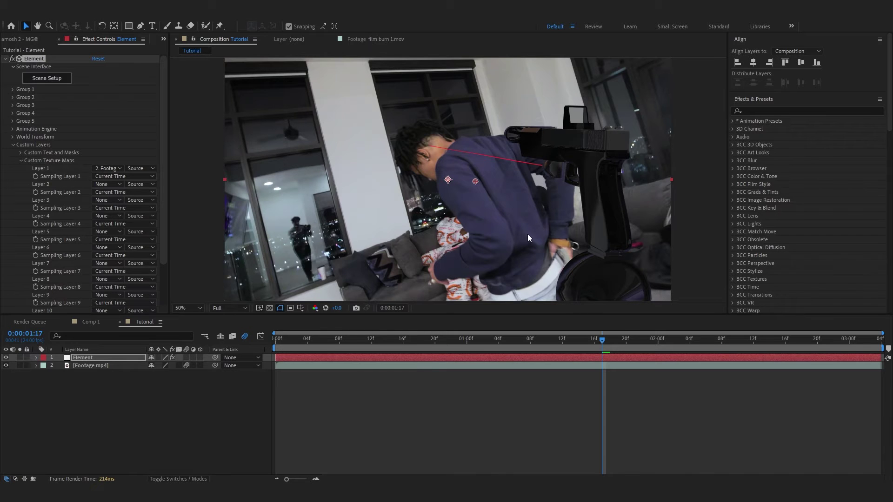
Keyframe Group 1's Position XY, Y rotation and Z rotation at 0:00:01:08 and reveal the keyframes in the timeline
{"action": "key", "text": "space"}
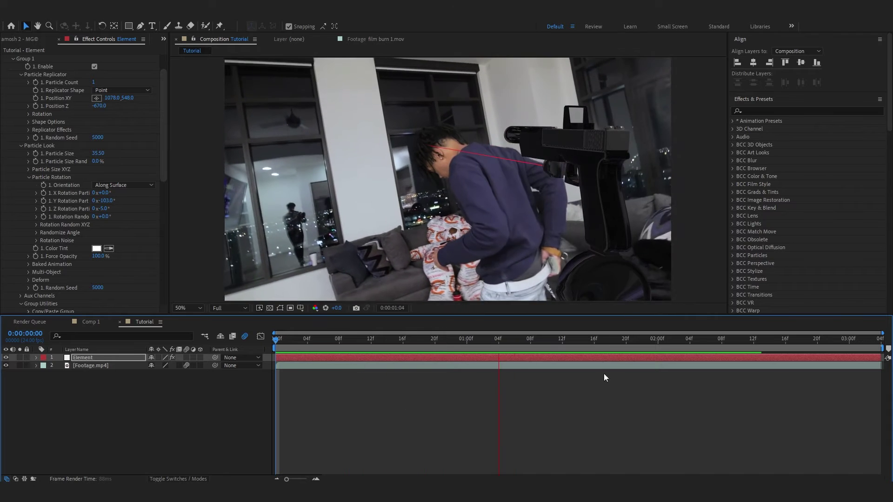
{"action": "key", "text": "space"}
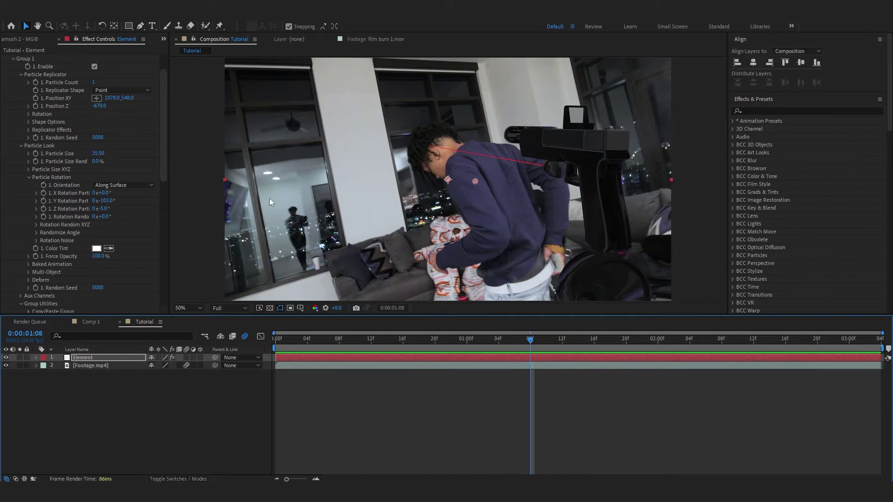
{"action": "left_click", "coordinate": [36, 98]}
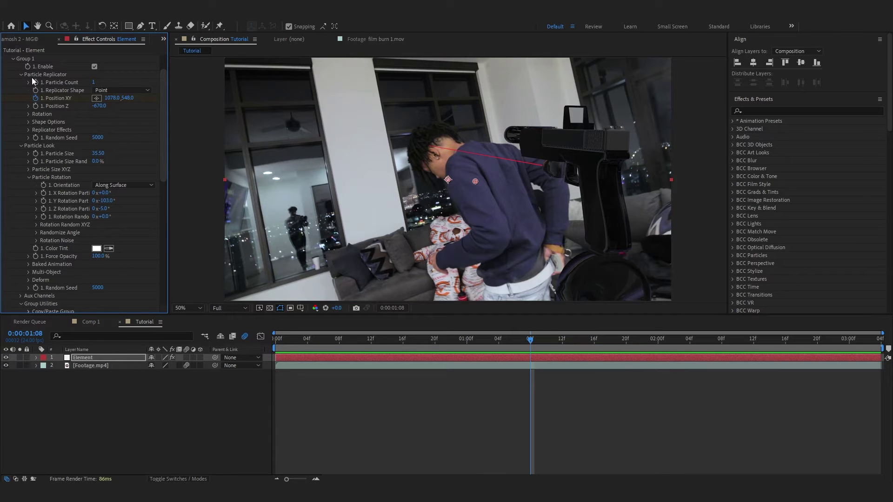
{"action": "scroll", "coordinate": [38, 184], "scroll_direction": "down", "scroll_amount": 1}
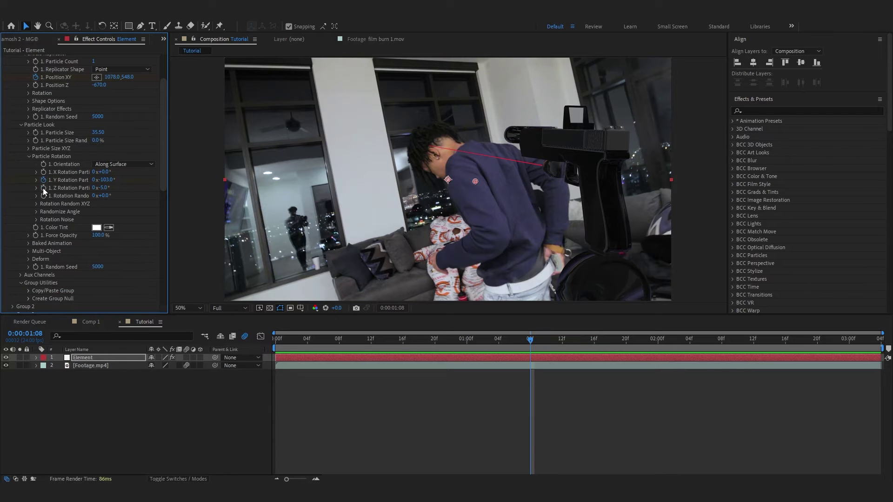
{"action": "left_click", "coordinate": [468, 357]}
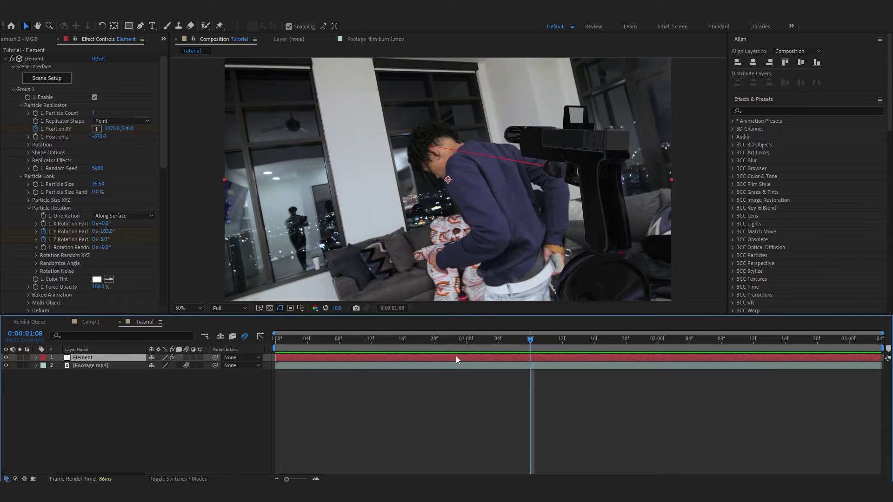
{"action": "key", "text": "u"}
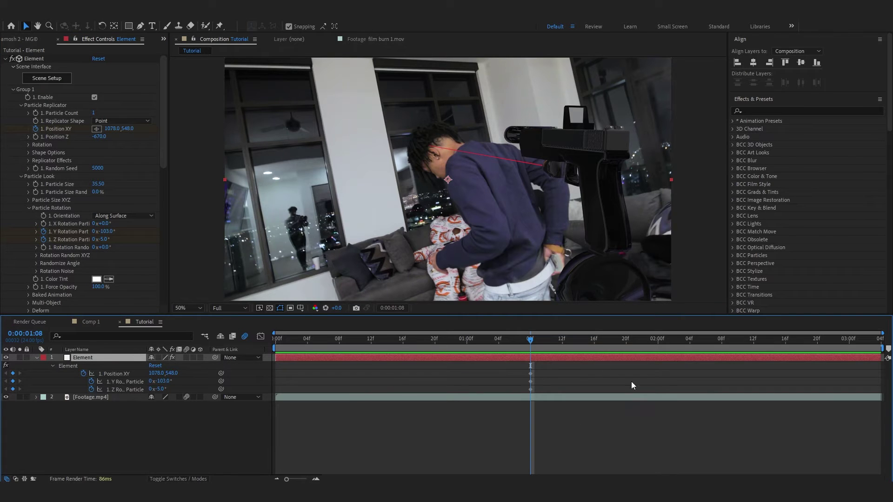
At the first frame, set Group 1's Position XY to 483, 1648, Y rotation to -105° and Z rotation to 51°, and preview the motion
{"action": "key", "text": "Home"}
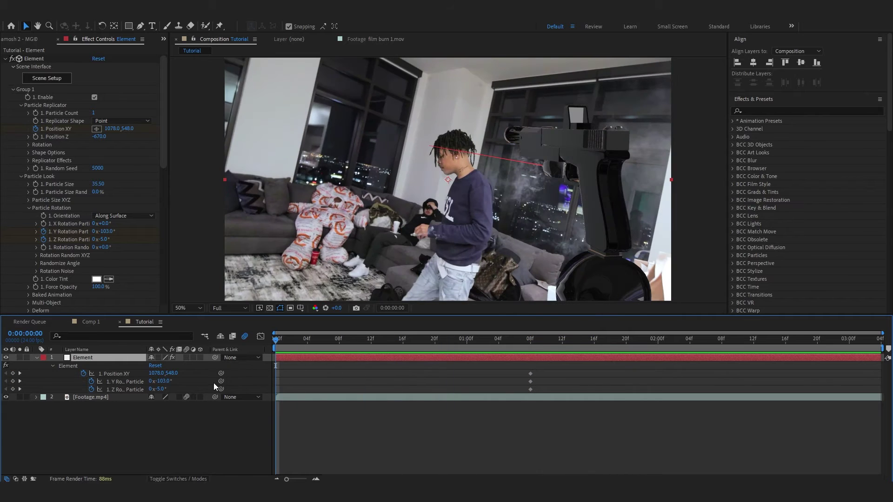
{"action": "left_click_drag", "start_coordinate": [154, 373], "coordinate": [18, 390]}
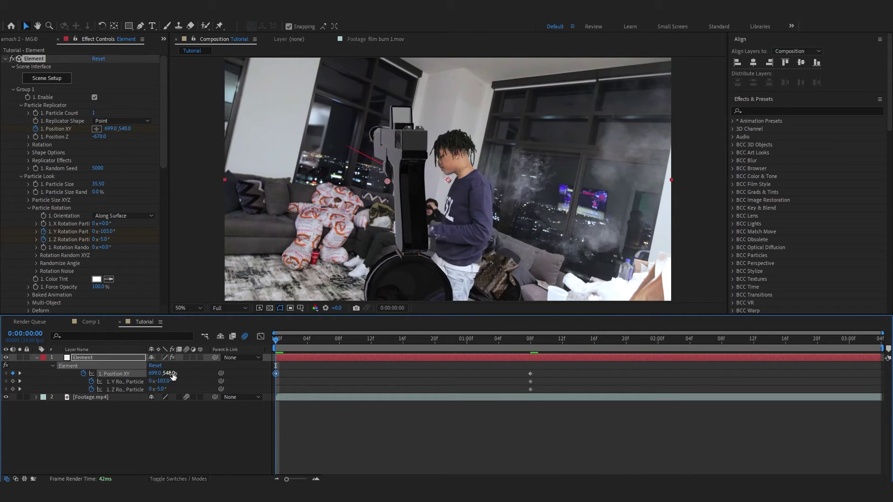
{"action": "left_click_drag", "start_coordinate": [168, 373], "coordinate": [171, 390]}
{"action": "left_click_drag", "start_coordinate": [387, 247], "coordinate": [334, 340]}
{"action": "key", "text": "space"}
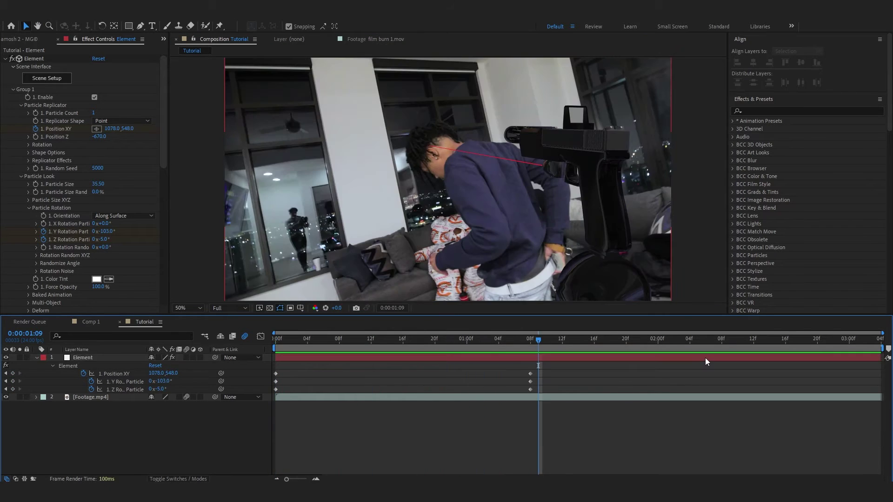
Apply Easy Ease to all Group 1 keyframes, shape their speed curve to peak early and slow gradually, and preview it
{"action": "left_click_drag", "start_coordinate": [687, 365], "coordinate": [211, 419]}
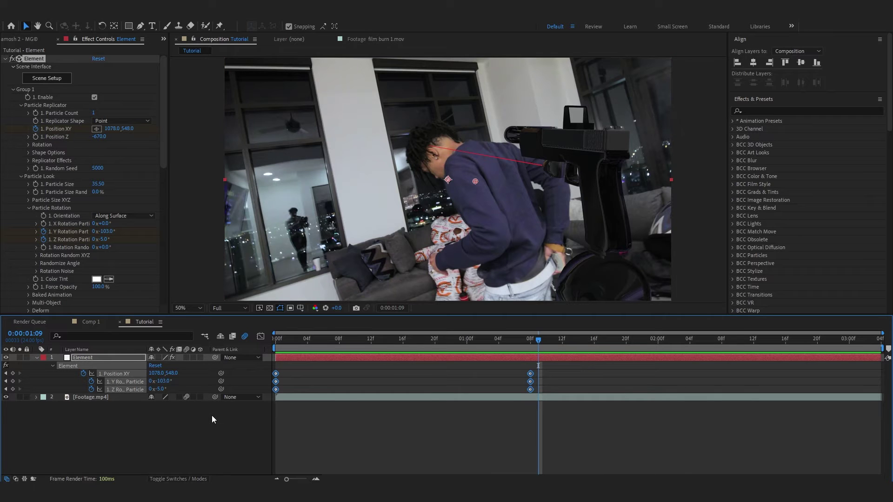
{"action": "key", "text": "F9"}
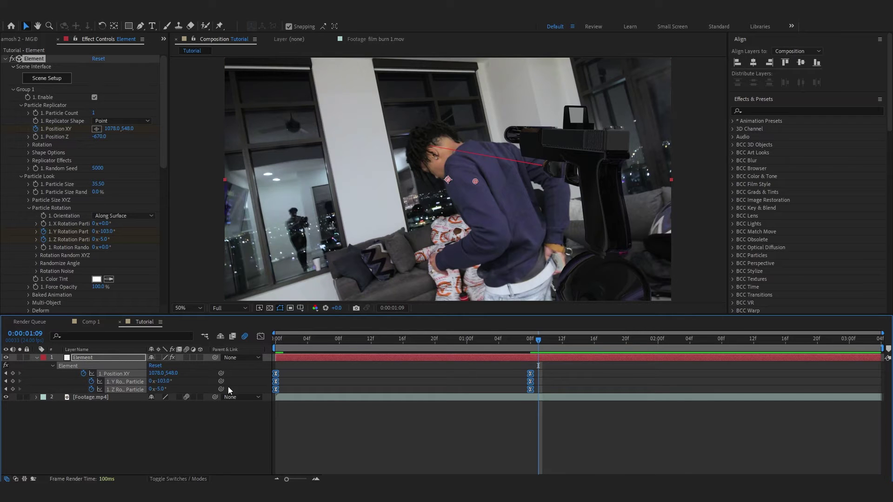
{"action": "left_click", "coordinate": [260, 336]}
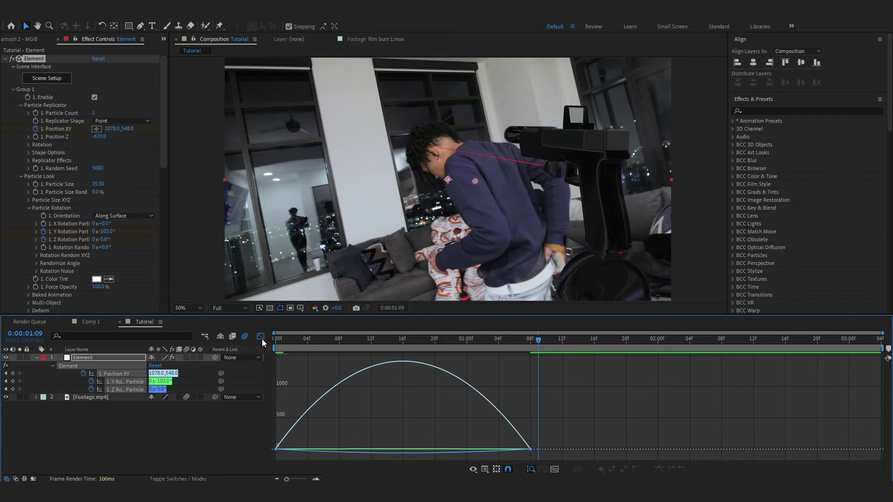
{"action": "left_click_drag", "start_coordinate": [616, 393], "coordinate": [403, 449]}
{"action": "key", "text": "space"}
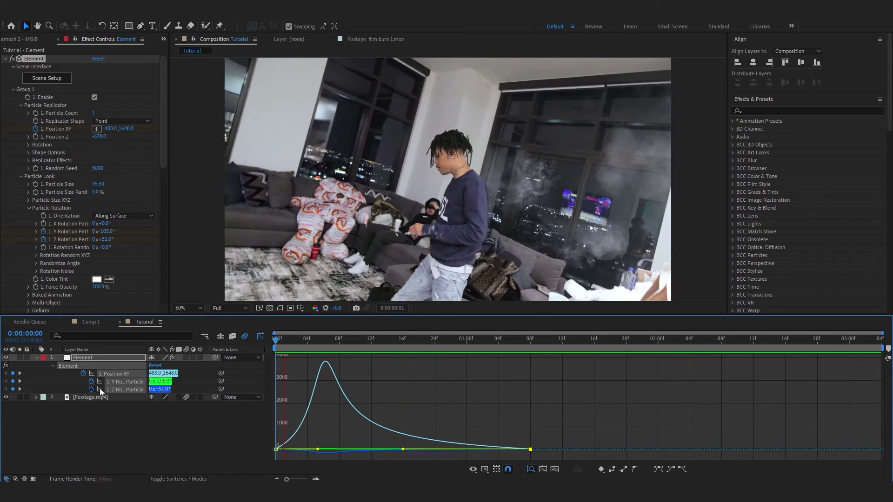
{"action": "key", "text": "shift+F3"}
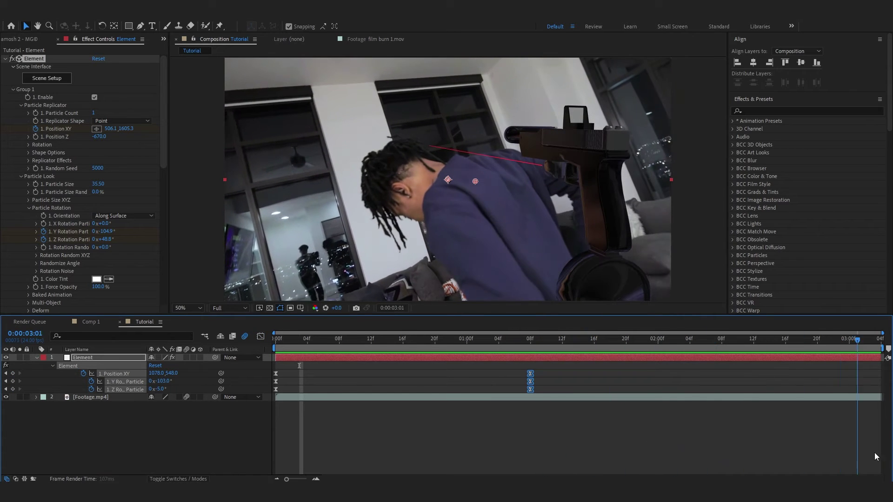
At 0:00:03:03, set Group 1's Z rotation to -3° and animate Position Z further negative from a keyframe at 0:00:01:08
{"action": "left_click_drag", "start_coordinate": [165, 392], "coordinate": [168, 382]}
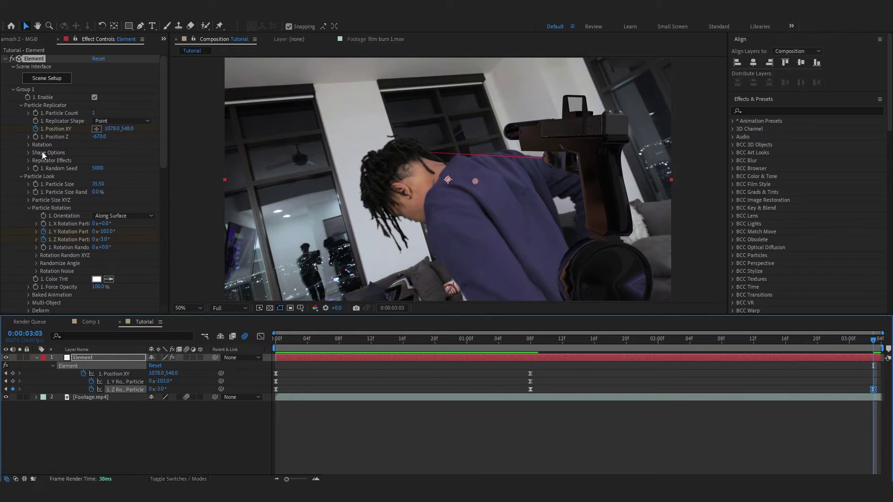
{"action": "left_click", "coordinate": [35, 137]}
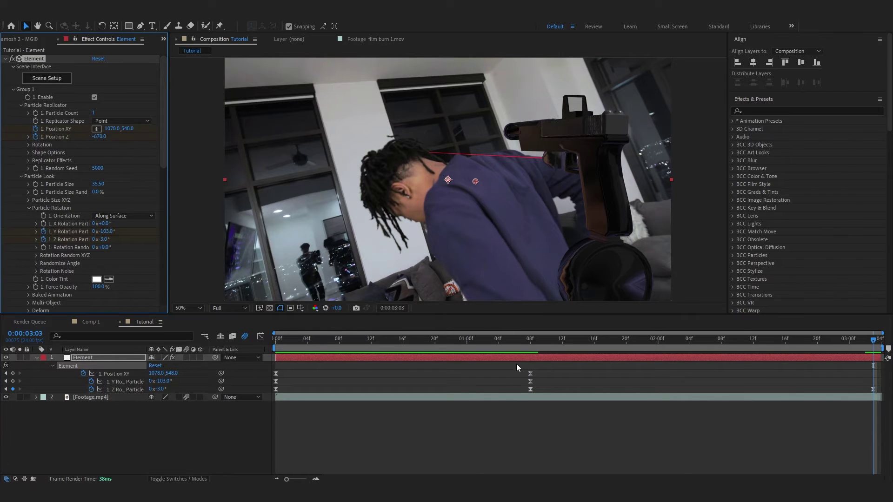
{"action": "left_click", "coordinate": [524, 354]}
{"action": "key", "text": "u"}
{"action": "key", "text": "u"}
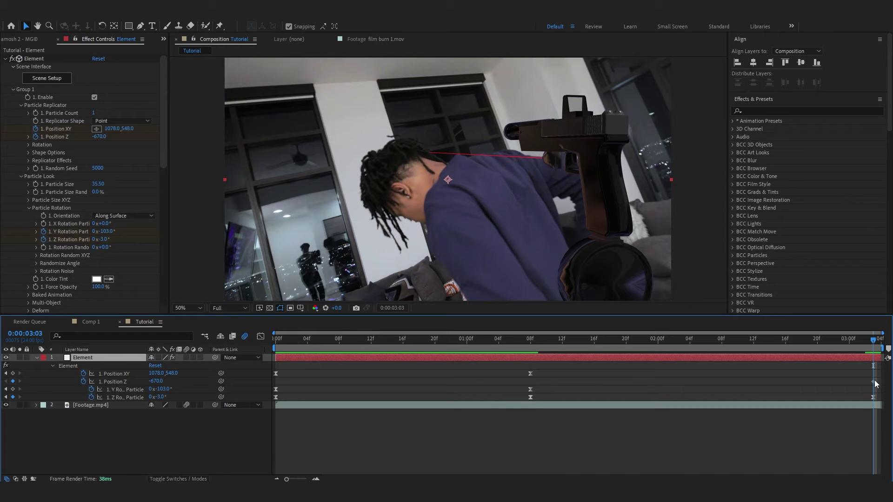
{"action": "left_click_drag", "start_coordinate": [875, 383], "coordinate": [563, 383]}
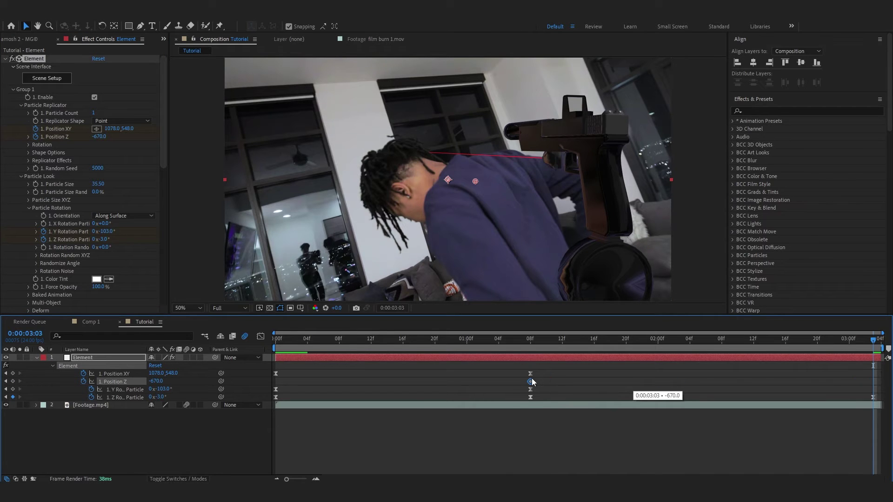
{"action": "left_click_drag", "start_coordinate": [159, 381], "coordinate": [139, 381]}
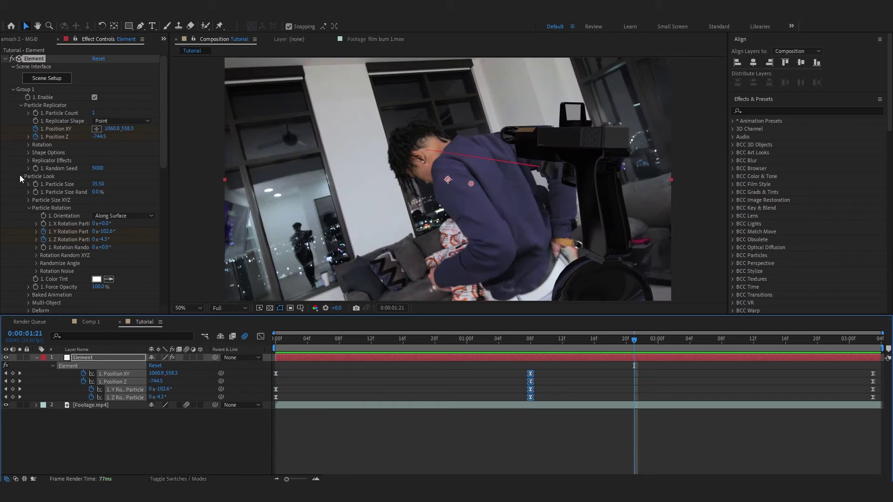
Turn on Motion Blur in the Element effect's render settings and preview the animation
{"action": "left_click", "coordinate": [21, 176]}
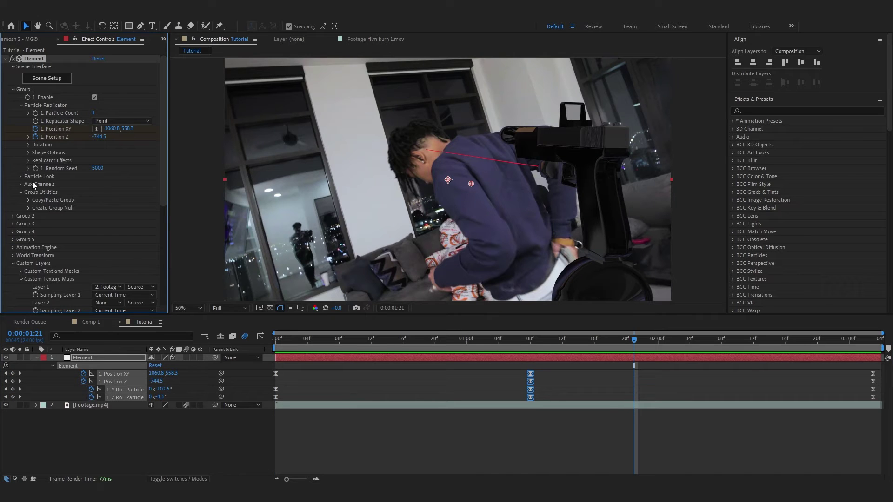
{"action": "left_click", "coordinate": [13, 90]}
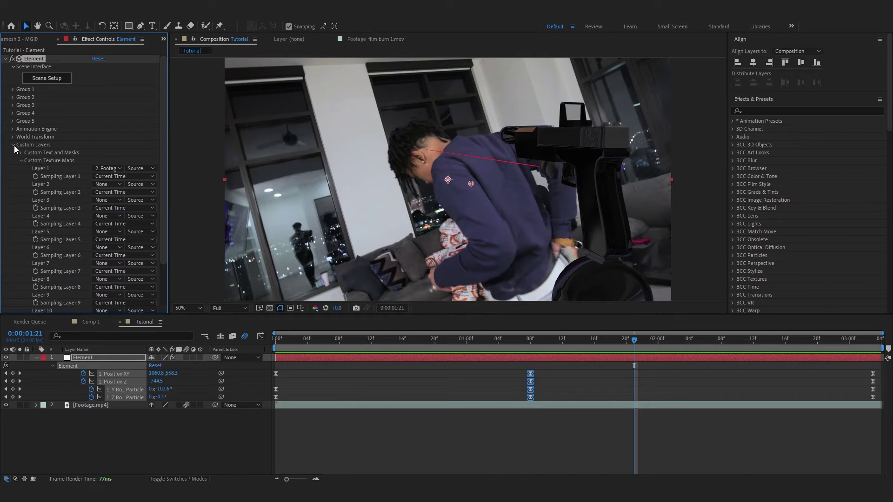
{"action": "left_click", "coordinate": [13, 145]}
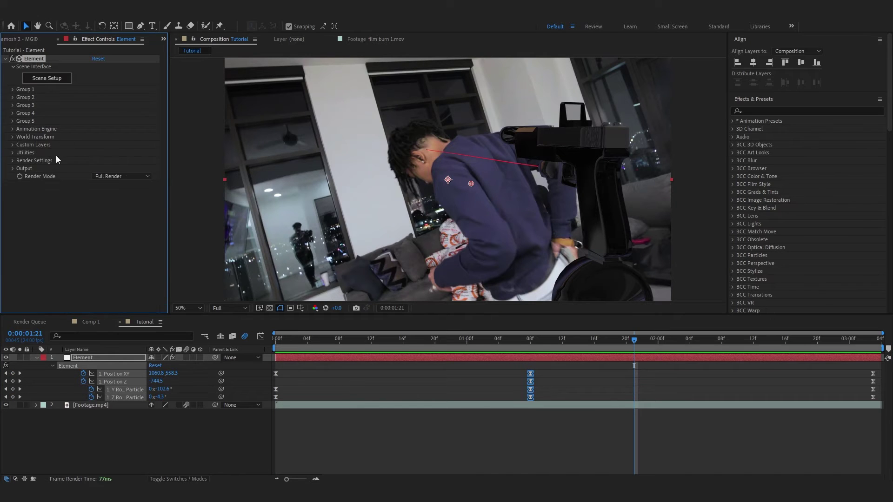
{"action": "left_click", "coordinate": [13, 160]}
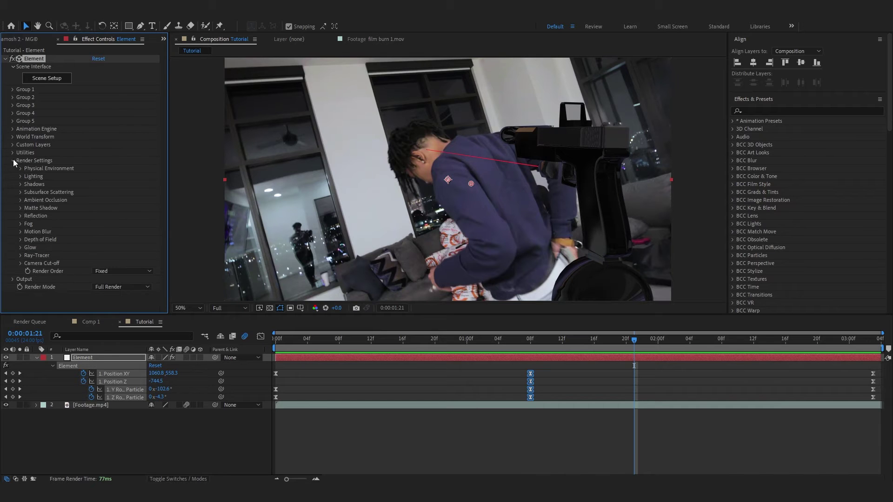
{"action": "left_click", "coordinate": [20, 232]}
{"action": "left_click", "coordinate": [113, 239]}
{"action": "left_click", "coordinate": [116, 255]}
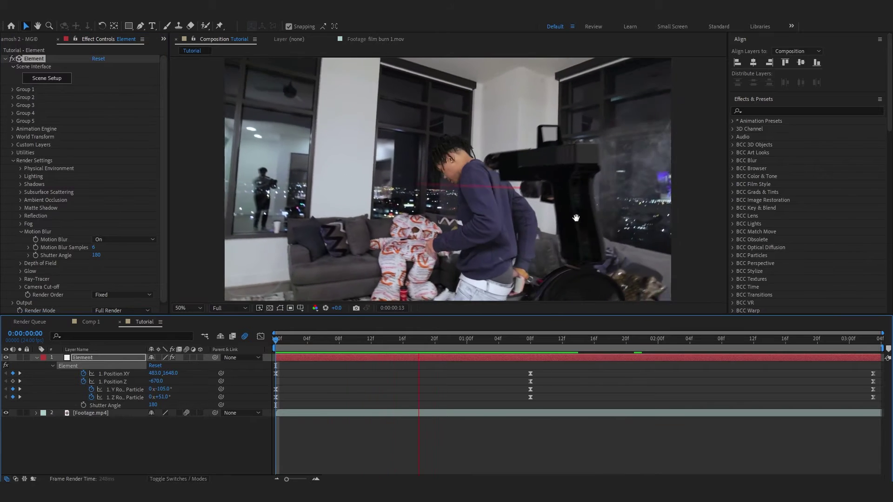
{"action": "key", "text": "space"}
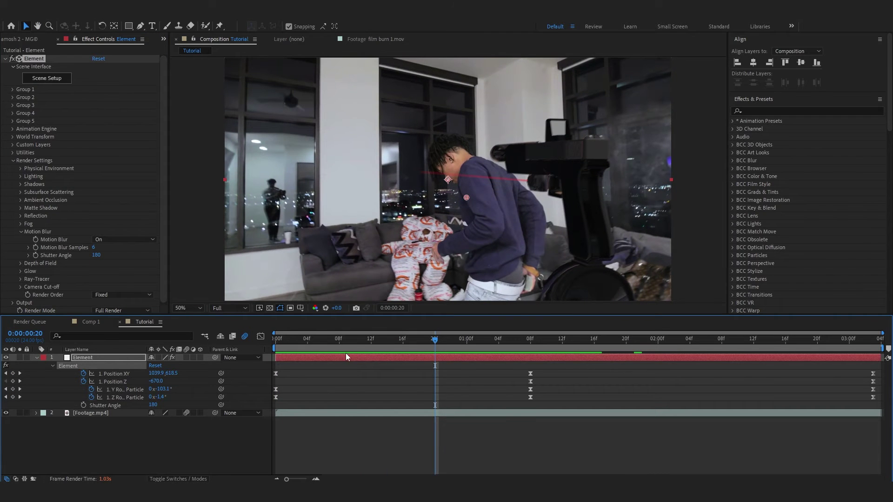
{"action": "key", "text": "space"}
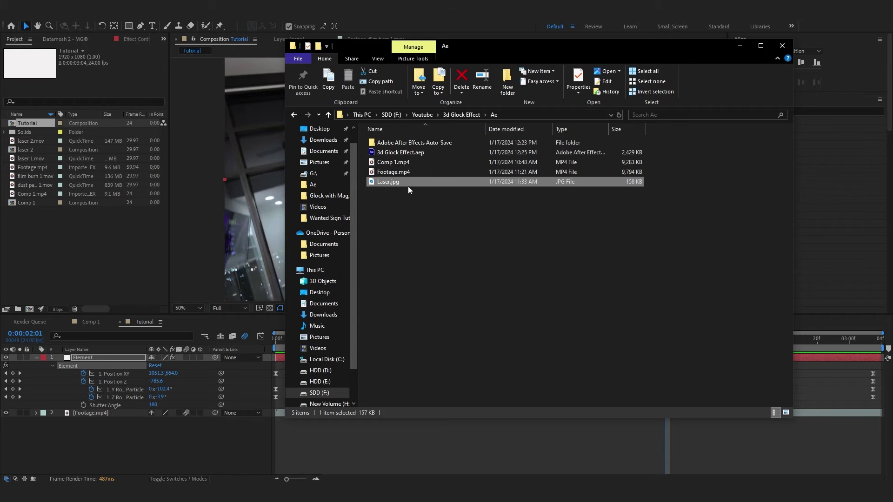
Import Laser.jpg, add it above the Element layer starting around 0:00:01:09, and scale it to 50%
{"action": "double_click", "coordinate": [406, 183]}
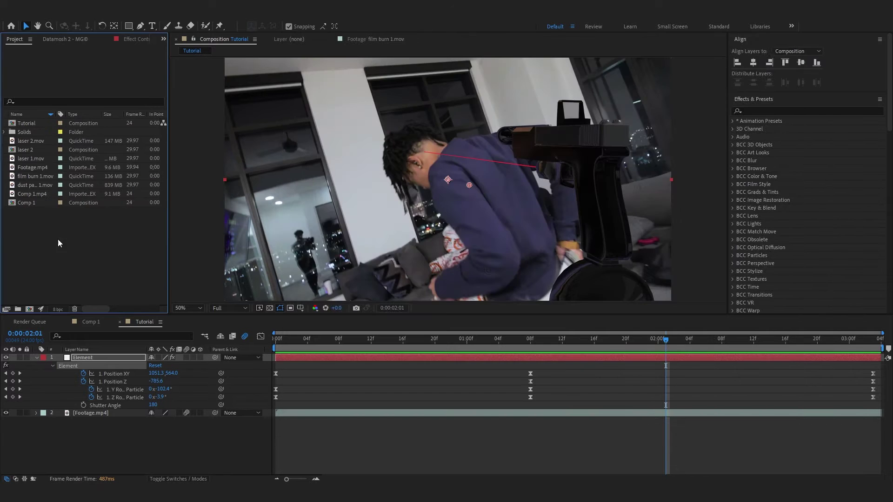
{"action": "left_click_drag", "start_coordinate": [28, 140], "coordinate": [535, 356]}
{"action": "key", "text": "s"}
{"action": "left_click_drag", "start_coordinate": [167, 366], "coordinate": [145, 370]}
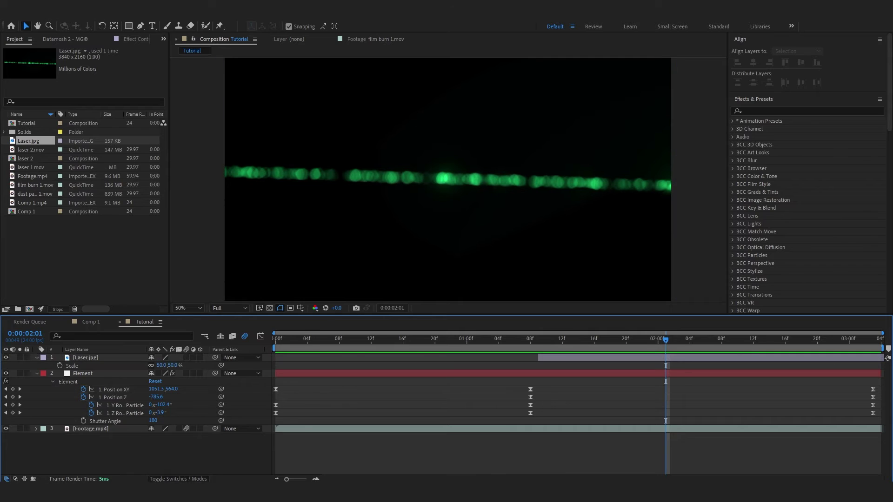
Set Laser.jpg's blending mode to Screen and shift the layer earlier to start at 0:00:01:05
{"action": "key", "text": "F4"}
{"action": "left_click", "coordinate": [164, 356]}
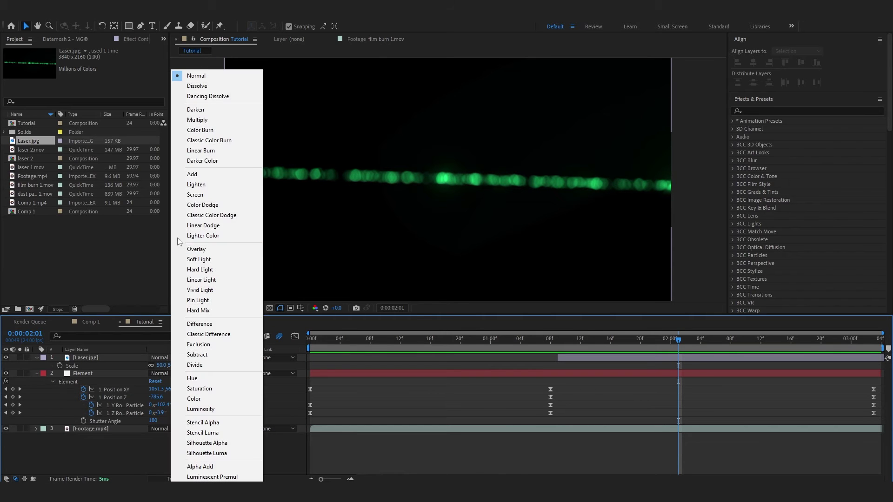
{"action": "left_click", "coordinate": [194, 195]}
{"action": "left_click_drag", "start_coordinate": [678, 339], "coordinate": [631, 357]}
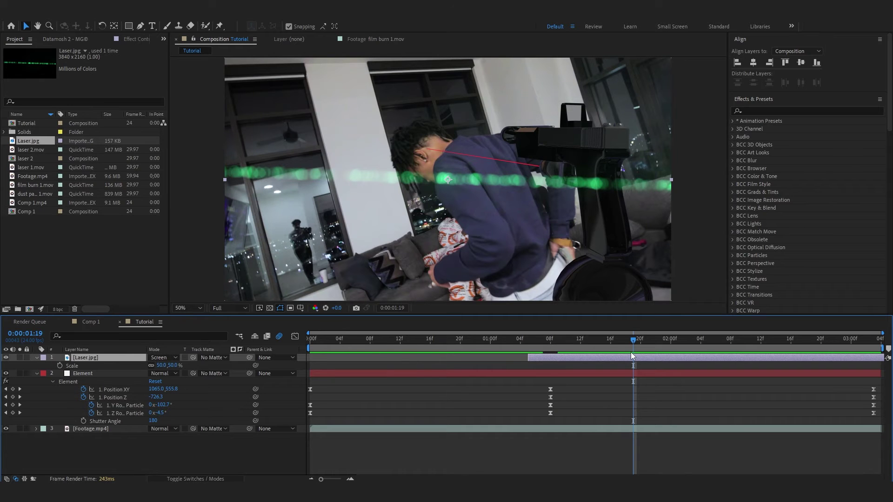
At 0:00:01:19, scale Laser.jpg to 19%, rotate it 7°, and position it over the red beam at 1208, 462
{"action": "left_click", "coordinate": [6, 357]}
{"action": "left_click", "coordinate": [6, 357]}
{"action": "scroll", "coordinate": [521, 174], "scroll_direction": "up", "scroll_amount": 2}
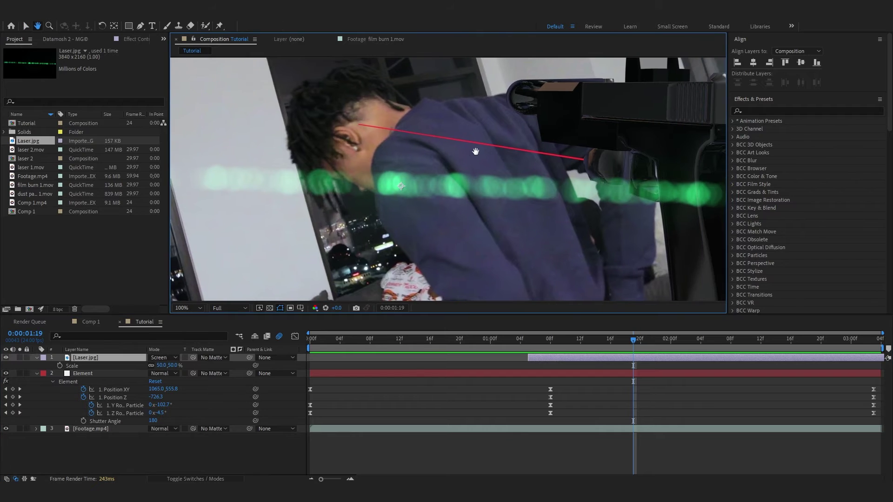
{"action": "scroll", "coordinate": [531, 155], "scroll_direction": "down", "scroll_amount": 2}
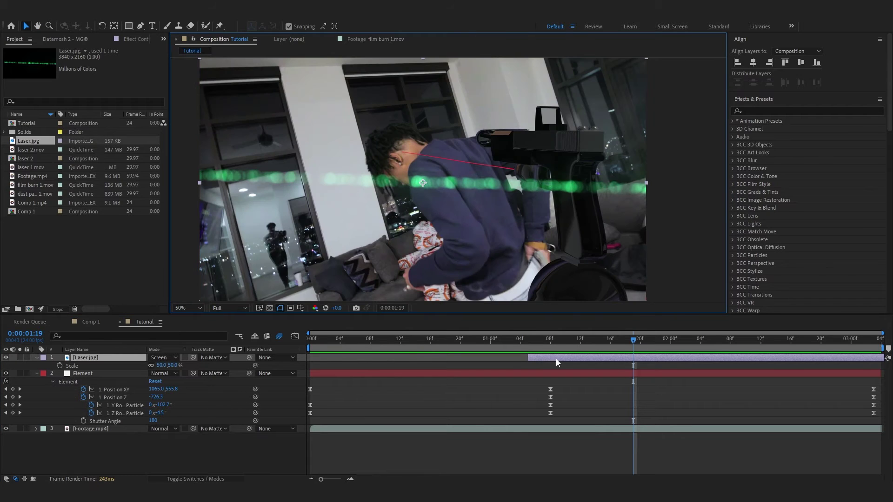
{"action": "left_click_drag", "start_coordinate": [162, 365], "coordinate": [141, 364]}
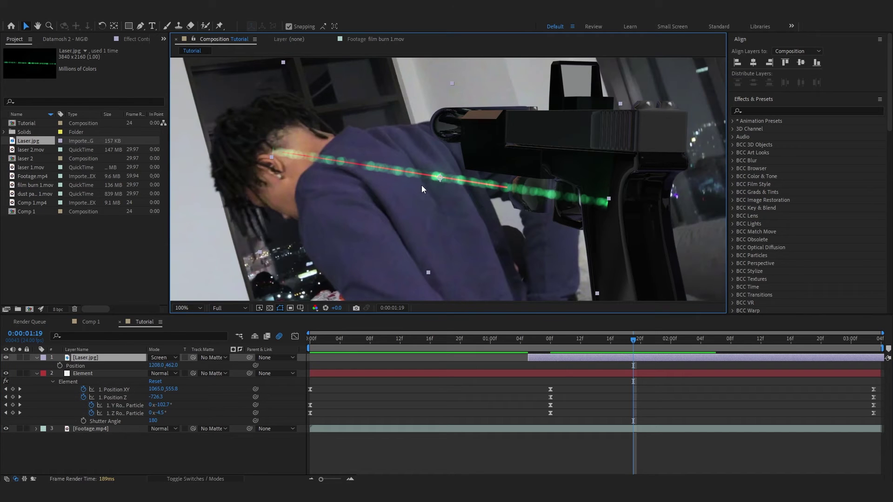
Apply the Tritone effect to Laser.jpg and set its Midtones color to red FF0000
{"action": "key", "text": "ctrl+space"}
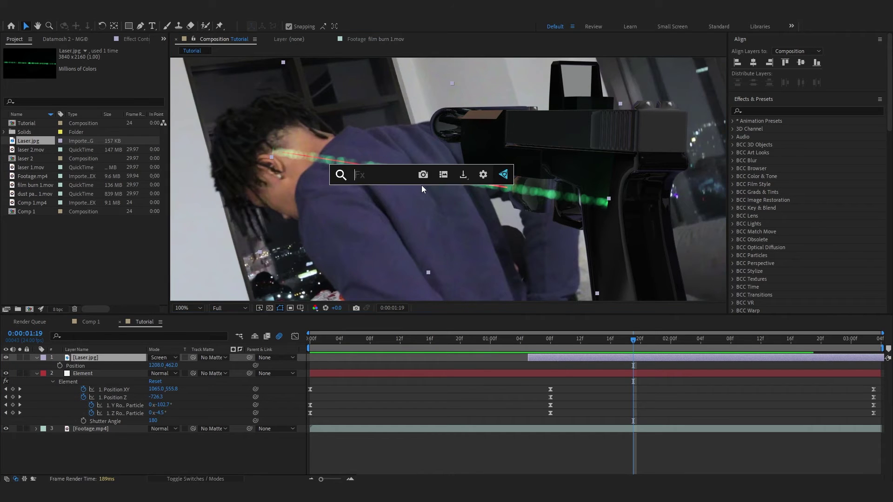
{"action": "type", "text": "tri"}
{"action": "key", "text": "Return"}
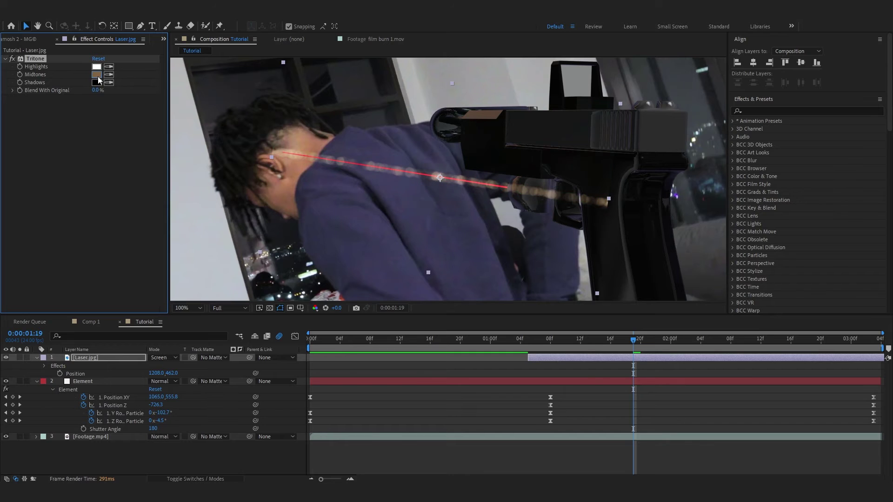
{"action": "left_click", "coordinate": [96, 75]}
{"action": "left_click_drag", "start_coordinate": [465, 311], "coordinate": [517, 233]}
{"action": "left_click_drag", "start_coordinate": [498, 285], "coordinate": [494, 264]}
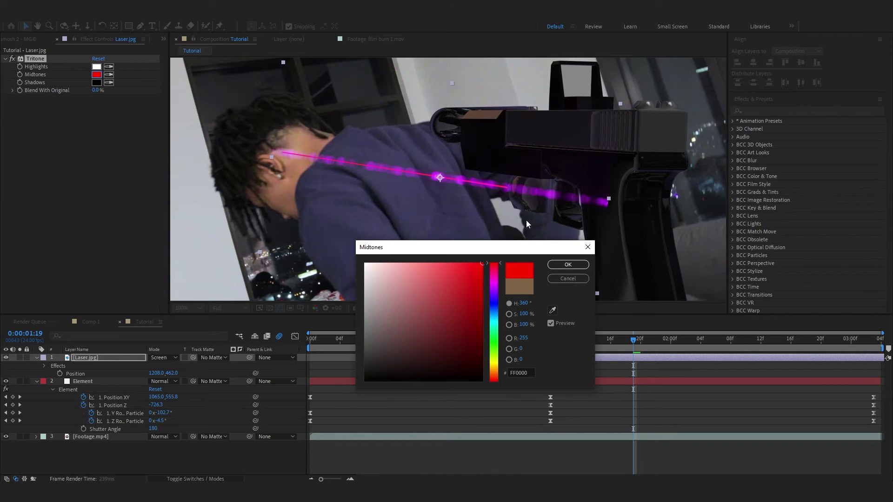
{"action": "left_click", "coordinate": [568, 265]}
Set the Tritone Highlights color to red FF0000
{"action": "key", "text": "comma"}
{"action": "scroll", "coordinate": [441, 177], "scroll_direction": "up", "scroll_amount": 2}
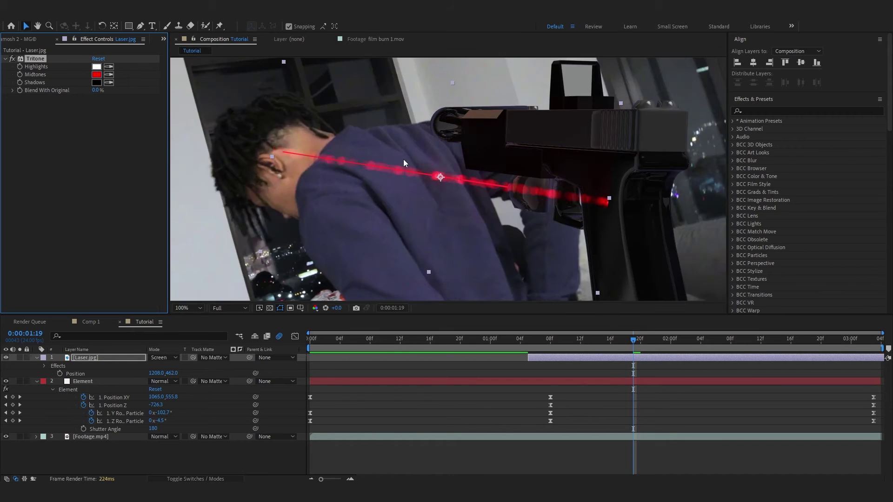
{"action": "left_click", "coordinate": [97, 67]}
{"action": "left_click_drag", "start_coordinate": [416, 319], "coordinate": [502, 232]}
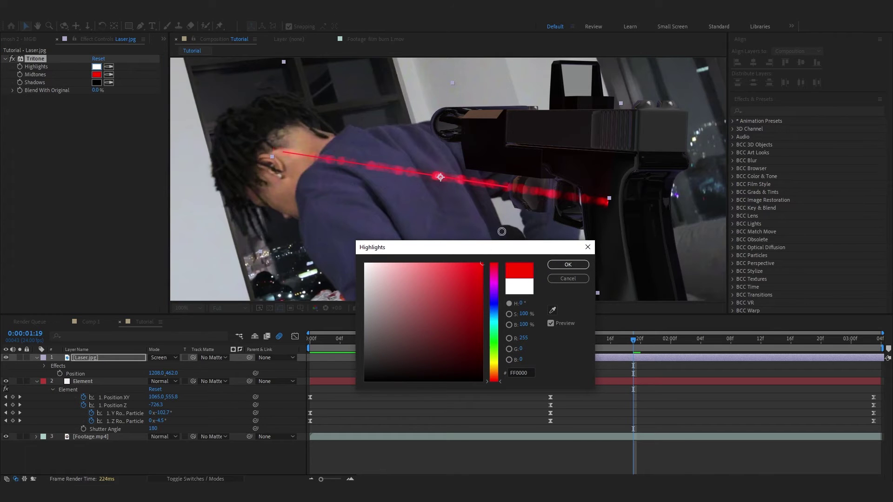
{"action": "left_click", "coordinate": [566, 268]}
{"action": "scroll", "coordinate": [407, 173], "scroll_direction": "down", "scroll_amount": 2}
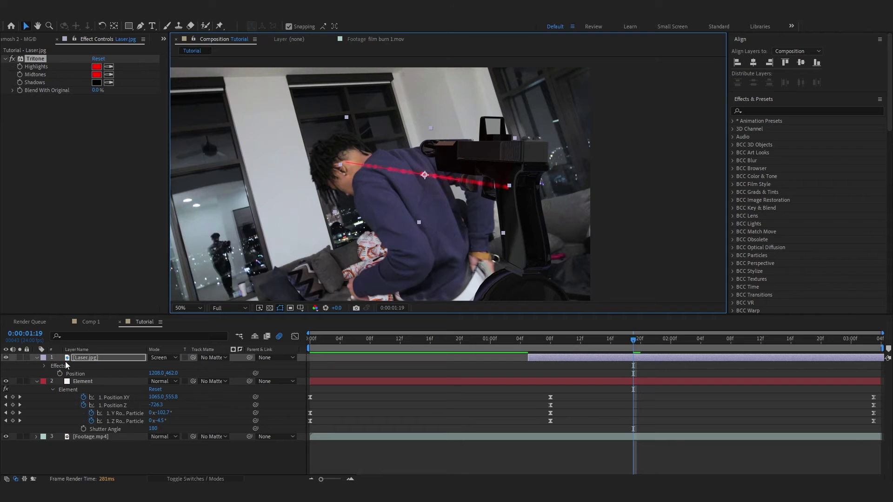
Keyframe Laser.jpg's position and rotation between 0:00:01:05 and 0:00:03:03 so it follows the red beam, and preview the motion
{"action": "left_click_drag", "start_coordinate": [633, 345], "coordinate": [609, 359]}
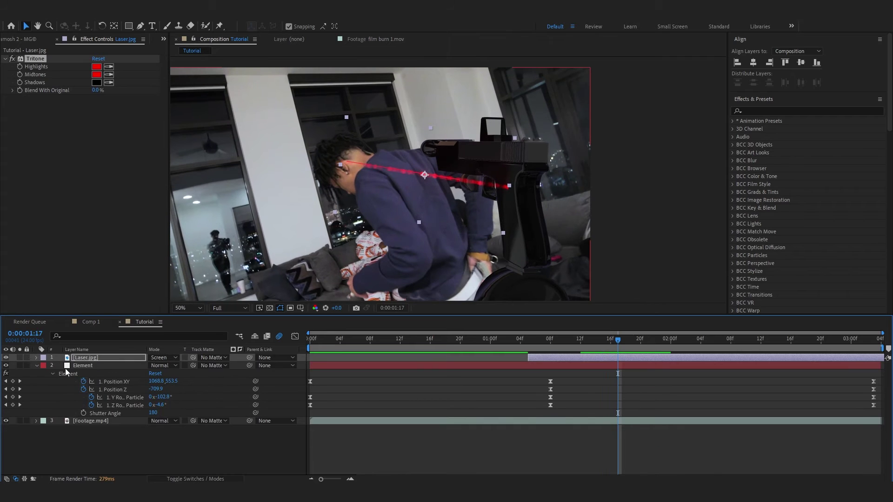
{"action": "key", "text": "s"}
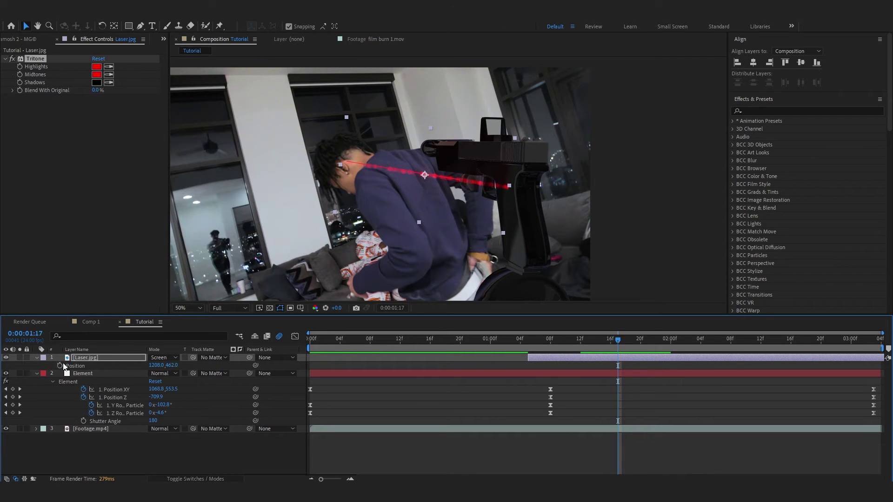
{"action": "left_click", "coordinate": [59, 366]}
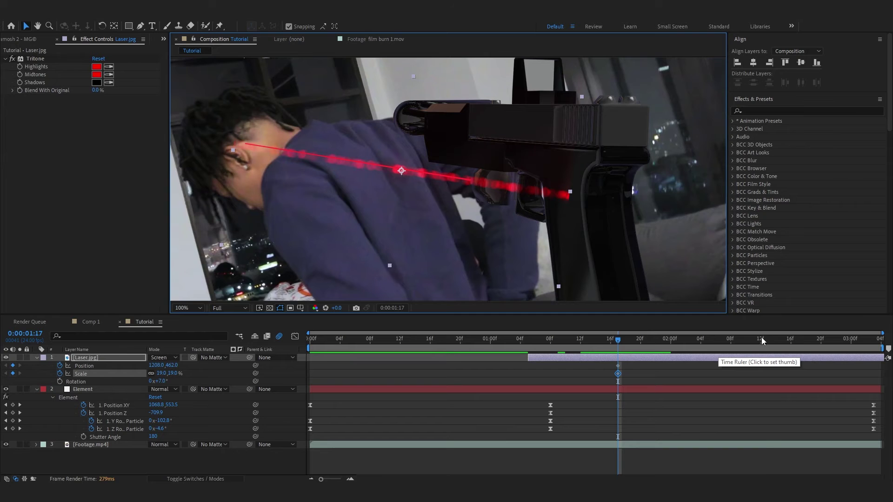
{"action": "left_click", "coordinate": [761, 341]}
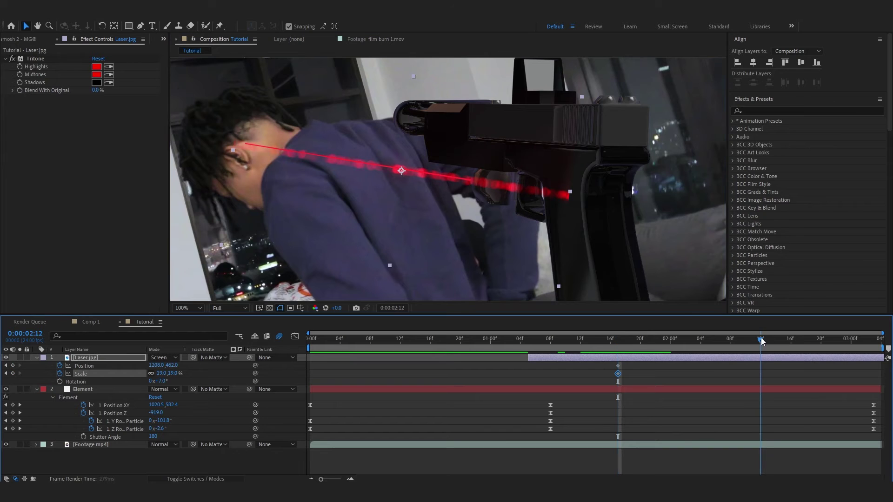
{"action": "left_click_drag", "start_coordinate": [447, 184], "coordinate": [428, 188]}
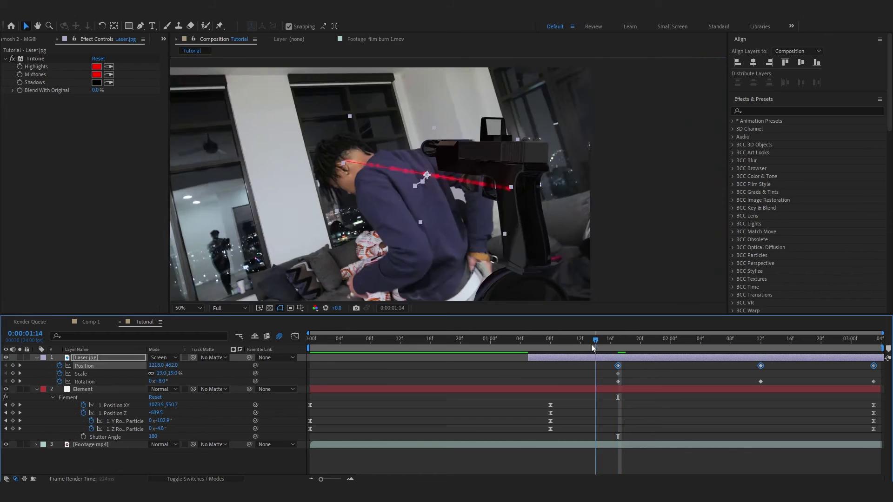
{"action": "left_click_drag", "start_coordinate": [590, 344], "coordinate": [531, 343]}
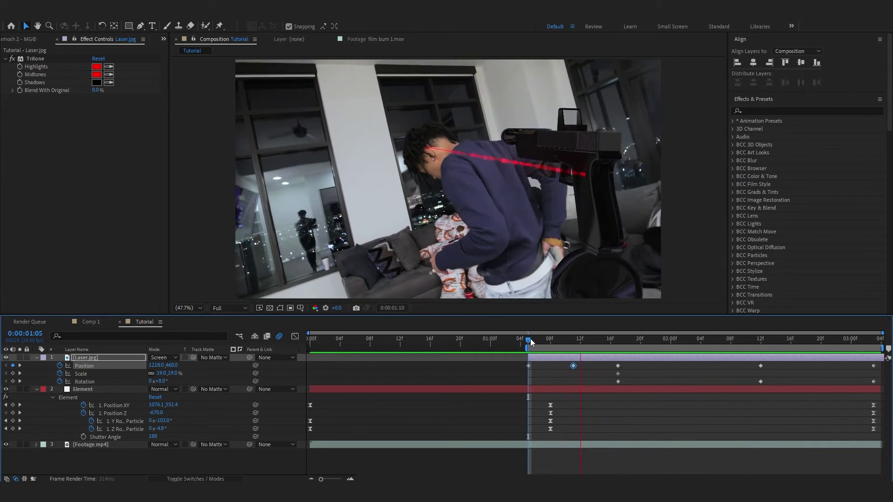
{"action": "key", "text": "space"}
Keyframe Laser.jpg's opacity at 0% on 0:00:01:05 and 100% on 0:00:01:07
{"action": "key", "text": "t"}
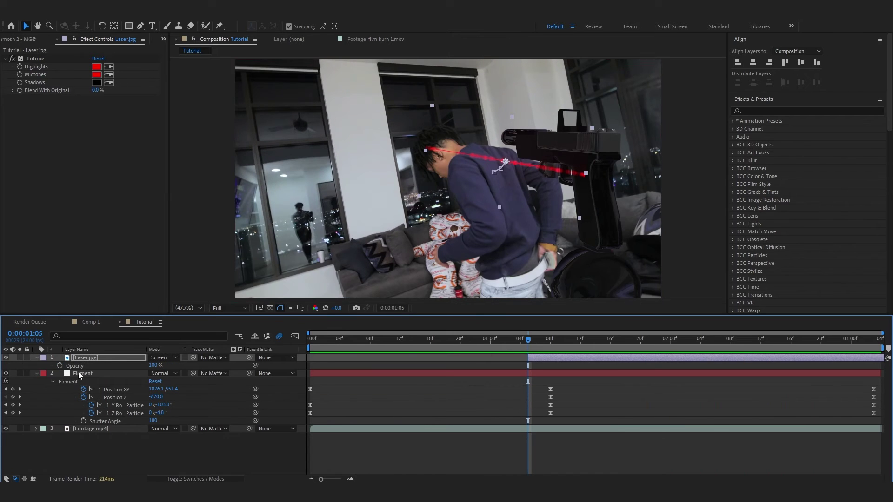
{"action": "left_click", "coordinate": [60, 366]}
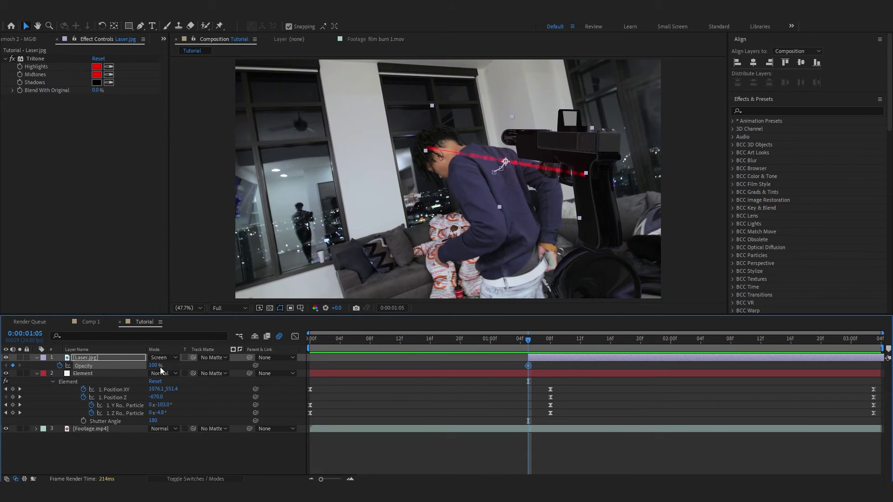
{"action": "left_click_drag", "start_coordinate": [3, 380], "coordinate": [2, 384]}
{"action": "key", "text": "Page_Down"}
{"action": "key", "text": "Page_Down"}
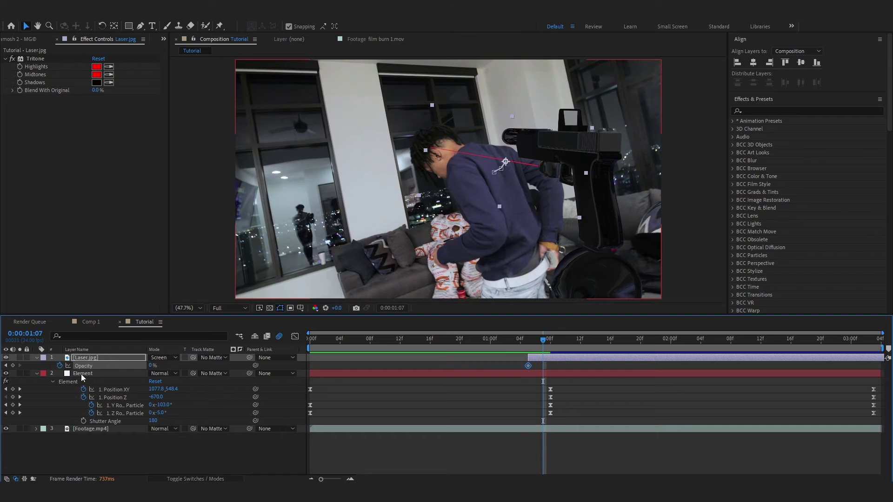
{"action": "left_click_drag", "start_coordinate": [150, 365], "coordinate": [432, 367]}
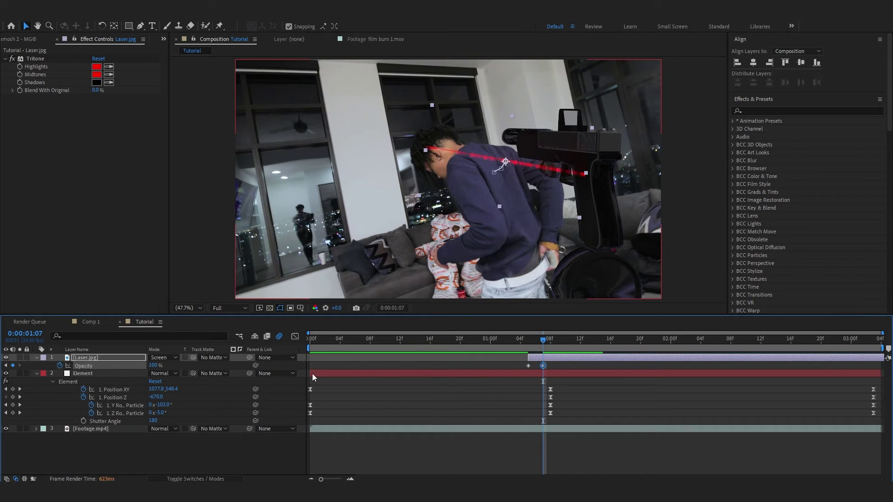
Extend the opacity flicker with 0% at 0:00:01:09 and 100% at 0:00:01:11, and preview it
{"action": "key", "text": "Page_Down"}
{"action": "key", "text": "Page_Down"}
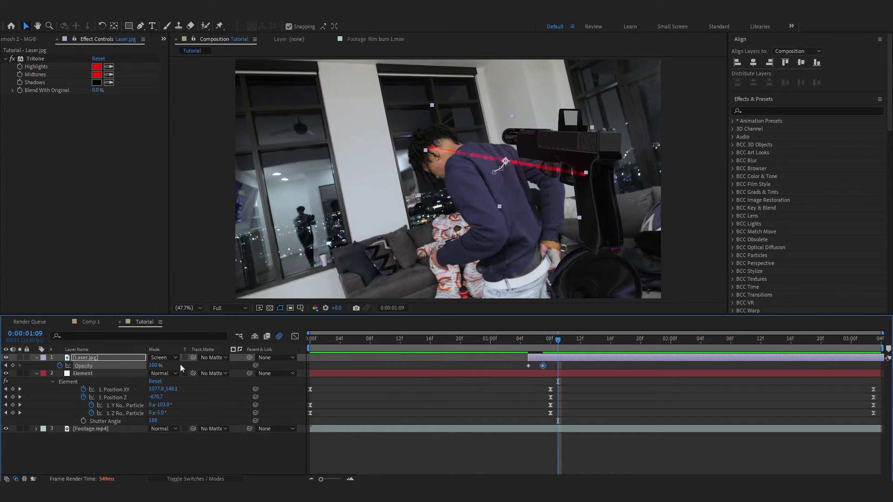
{"action": "left_click_drag", "start_coordinate": [154, 365], "coordinate": [54, 380]}
{"action": "key", "text": "Page_Down"}
{"action": "key", "text": "Page_Down"}
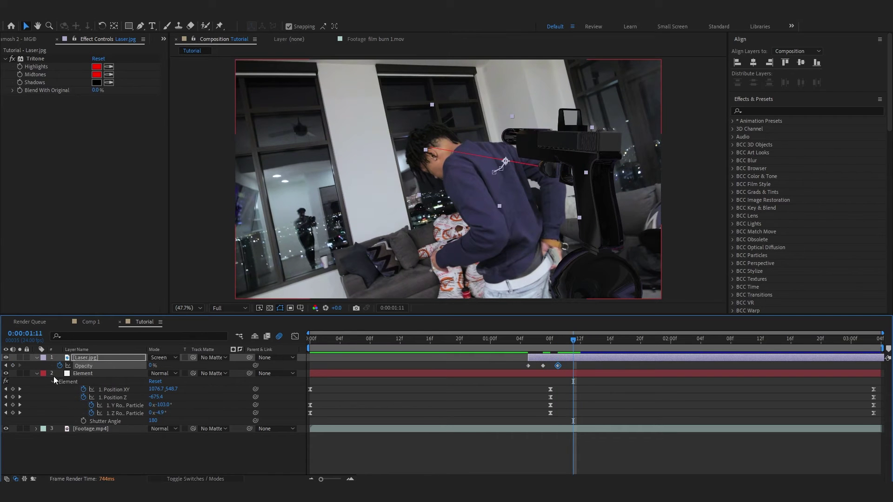
{"action": "left_click", "coordinate": [505, 341]}
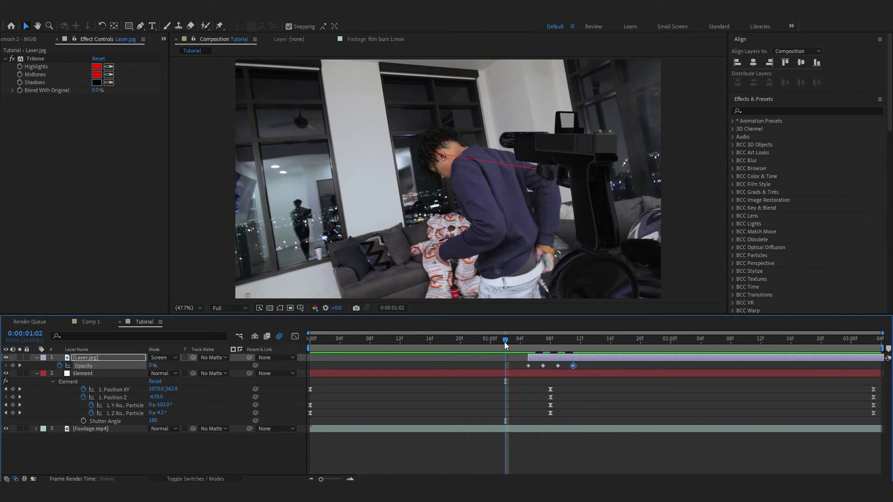
{"action": "key", "text": "space"}
{"action": "key", "text": "space"}
Reorder the layers so Laser.jpg sits below the Element layer, and preview the result
{"action": "left_click_drag", "start_coordinate": [86, 357], "coordinate": [92, 399]}
{"action": "left_click", "coordinate": [515, 357]}
{"action": "left_click", "coordinate": [514, 345]}
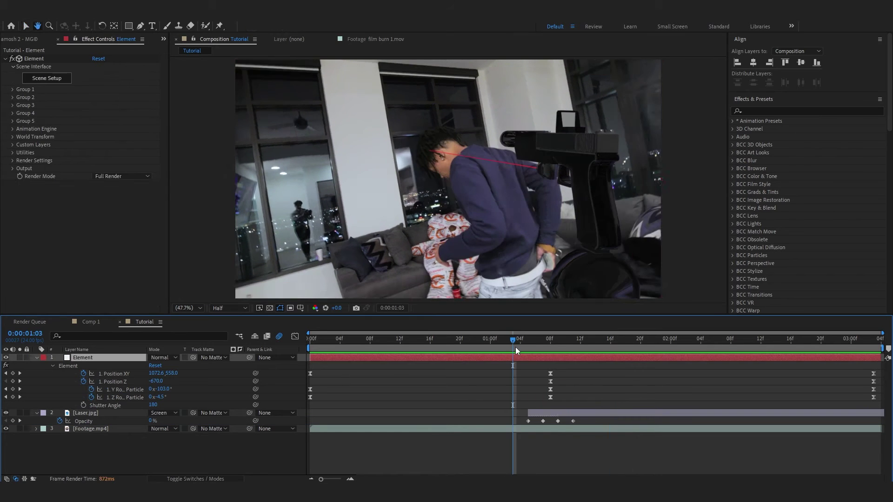
{"action": "key", "text": "space"}
{"action": "key", "text": "space"}
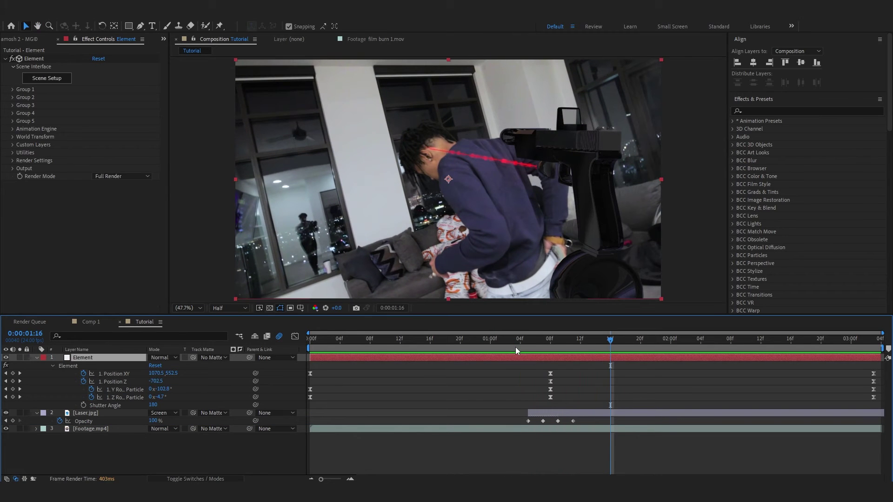
Apply Optical Glow to the Element layer and set Highlights Only to 20%
{"action": "key", "text": "ctrl+space"}
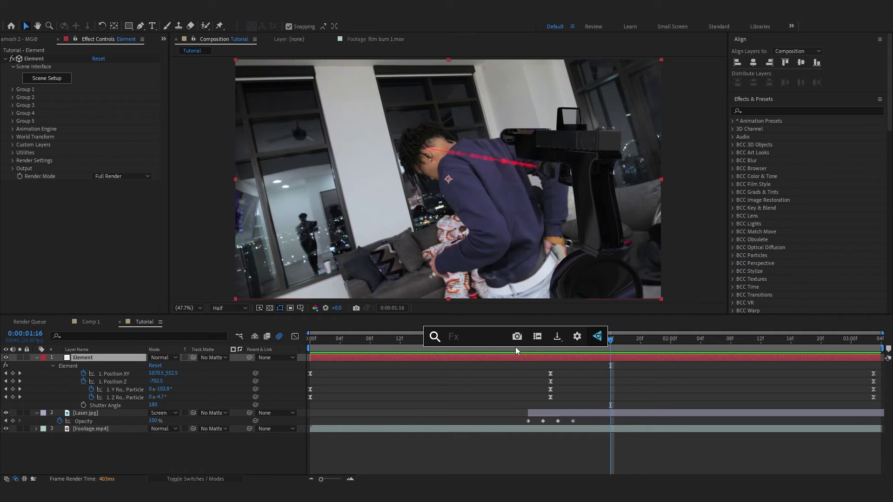
{"action": "type", "text": "optica"}
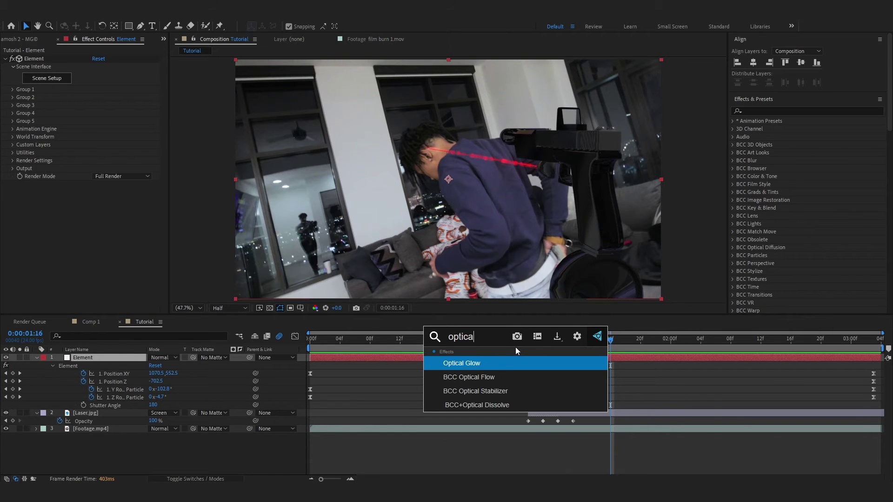
{"action": "key", "text": "Return"}
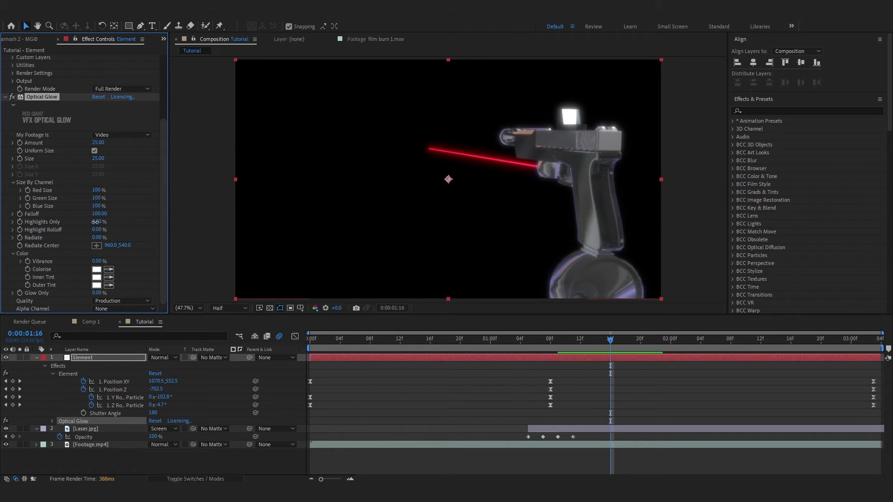
{"action": "left_click_drag", "start_coordinate": [99, 222], "coordinate": [115, 226]}
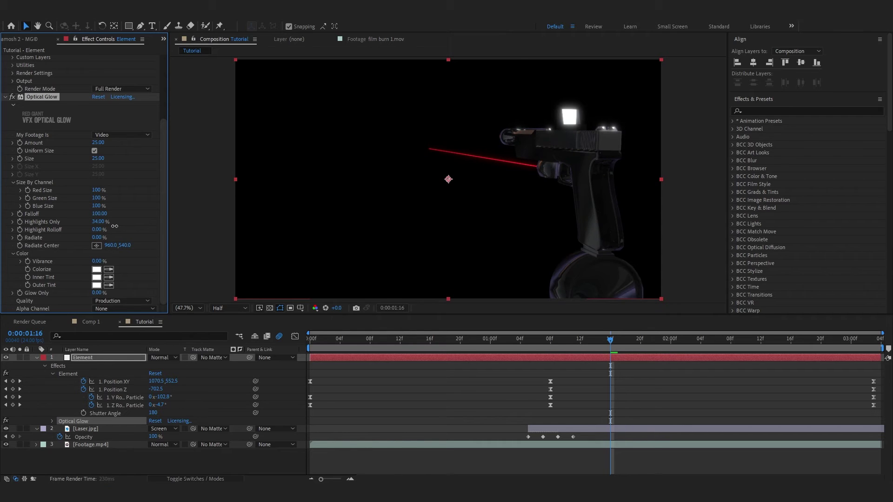
{"action": "left_click_drag", "start_coordinate": [110, 226], "coordinate": [108, 226]}
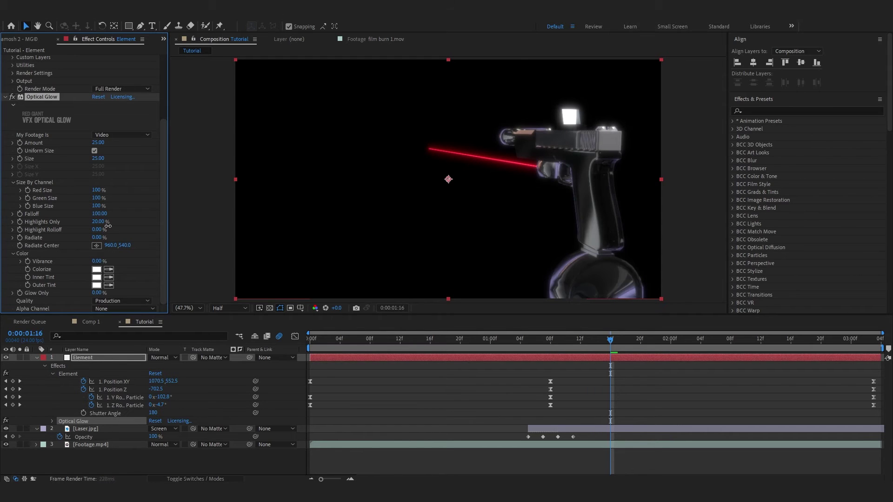
Set the Element layer's Optical Glow Size to 68 and its Alpha Channel to Extend (Unmult)
{"action": "key", "text": "slash"}
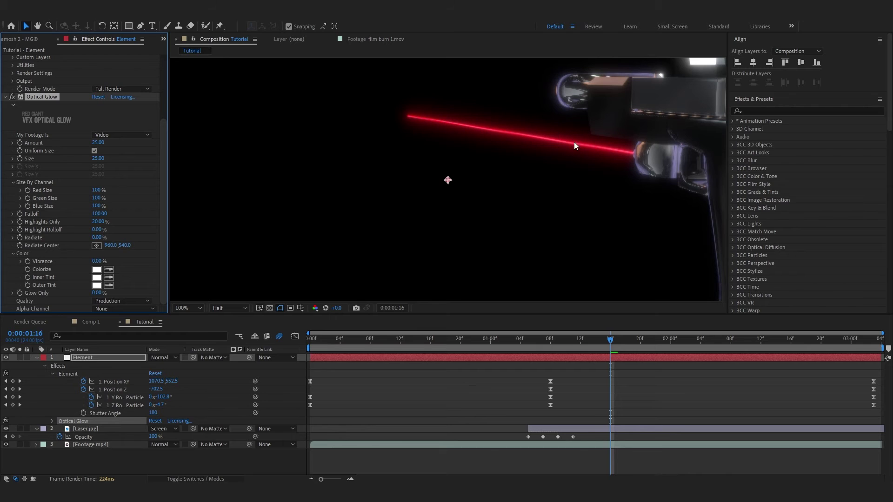
{"action": "left_click_drag", "start_coordinate": [574, 144], "coordinate": [543, 143]}
{"action": "left_click_drag", "start_coordinate": [94, 161], "coordinate": [111, 159]}
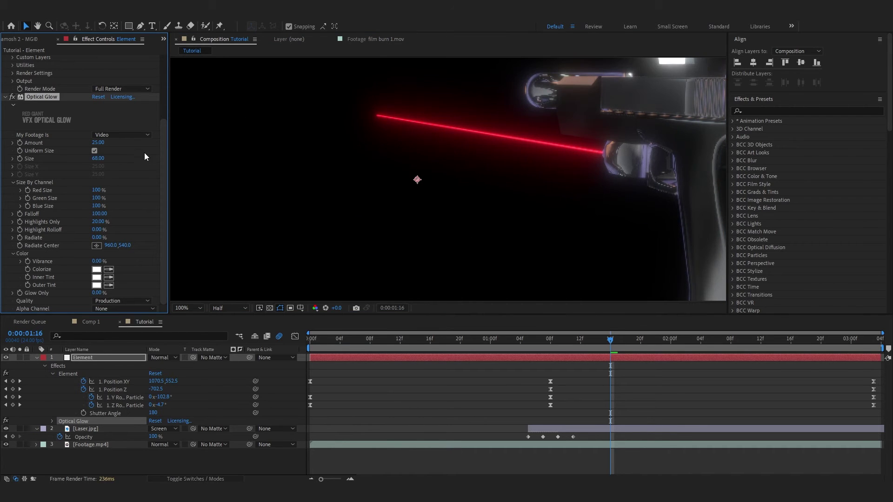
{"action": "scroll", "coordinate": [395, 118], "scroll_direction": "down", "scroll_amount": 2}
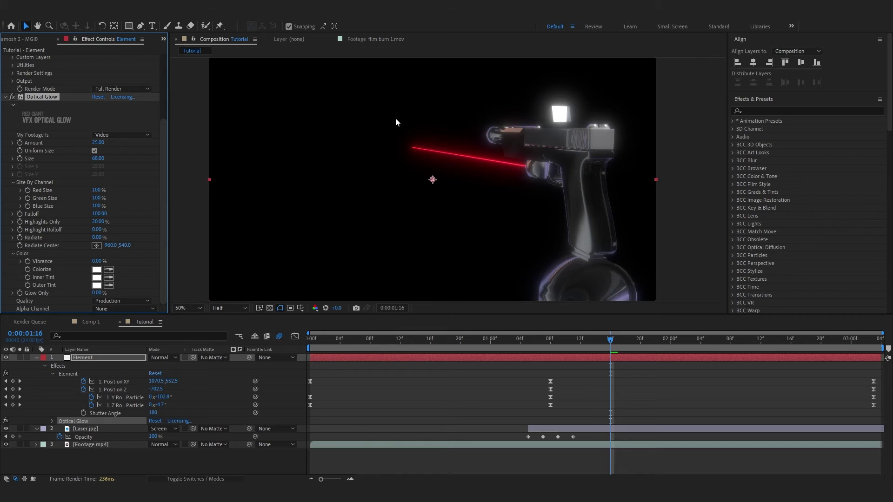
{"action": "left_click", "coordinate": [103, 310]}
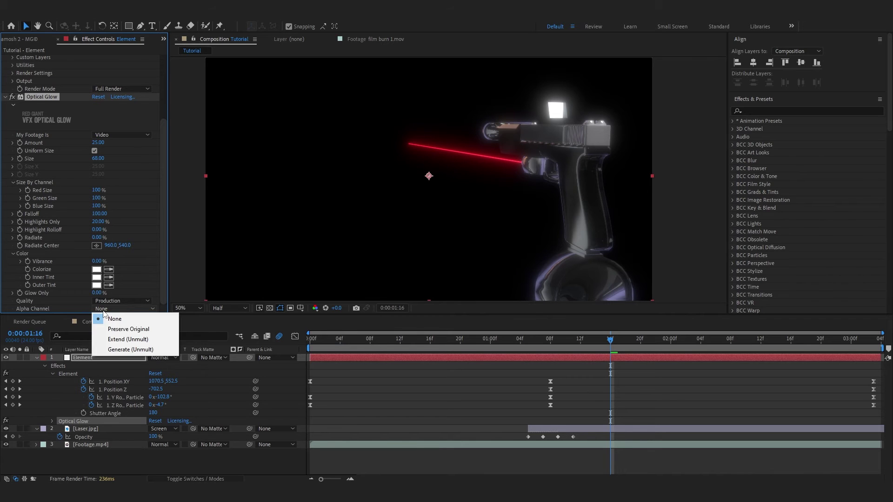
{"action": "left_click", "coordinate": [111, 339]}
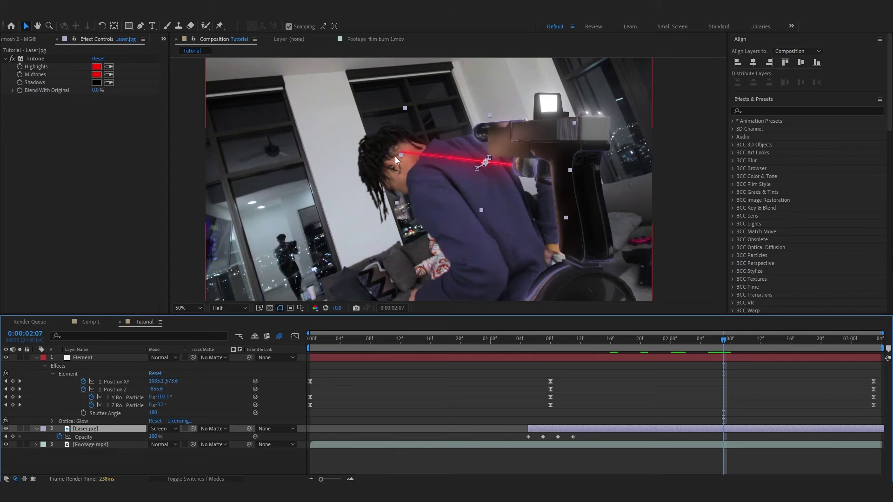
Apply the Roughen Edges and Optical Glow effects to the Laser.jpg layer
{"action": "key", "text": "ctrl+space"}
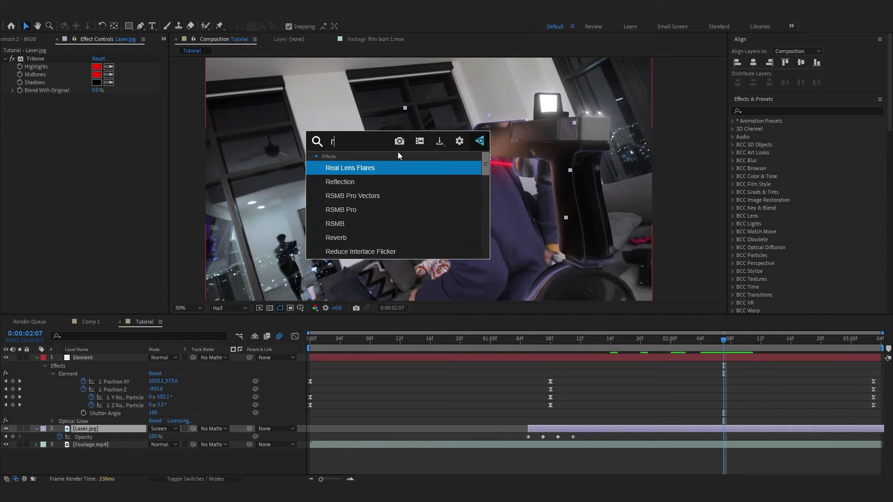
{"action": "type", "text": "rough"}
{"action": "key", "text": "Return"}
{"action": "key", "text": "ctrl+space"}
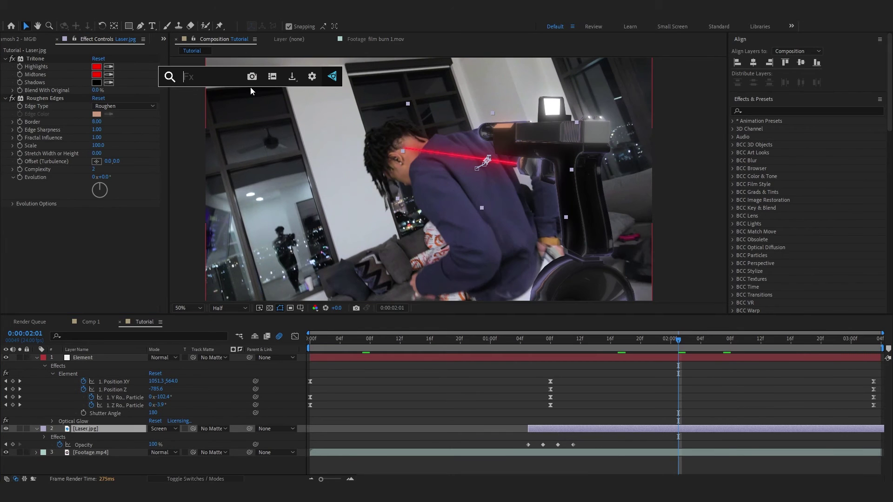
{"action": "type", "text": "optical"}
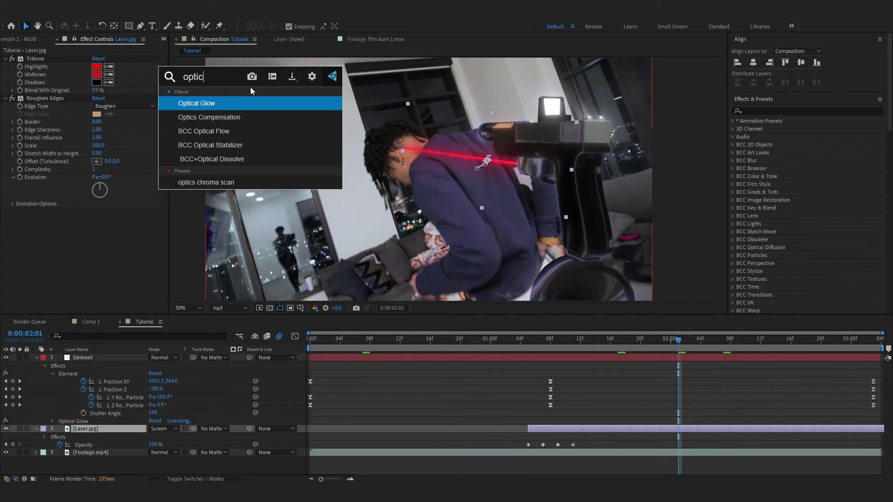
{"action": "key", "text": "Return"}
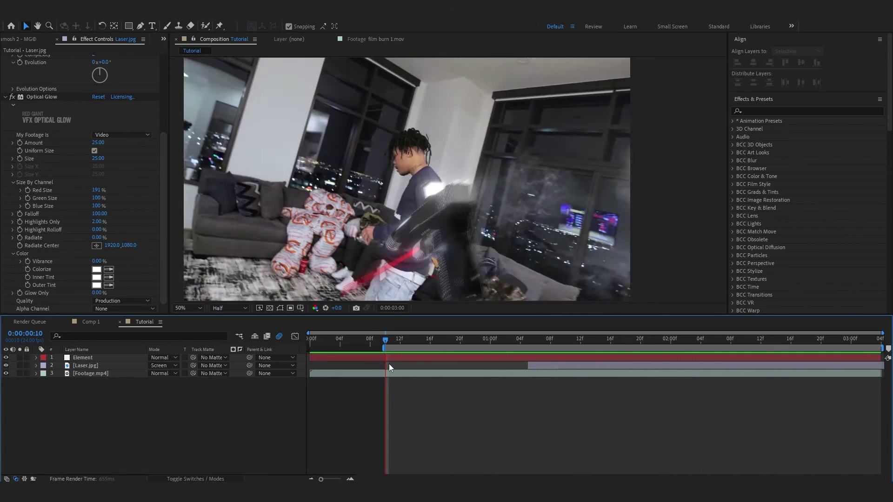
Apply Levels to Footage.mp4 and raise Input Black to 73.9 at 0:00:02:21 as a second Histogram keyframe
{"action": "left_click", "coordinate": [565, 217]}
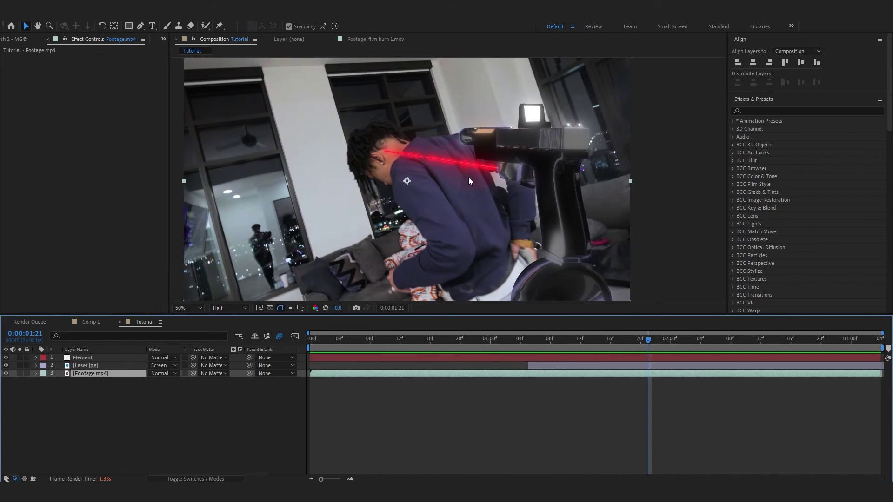
{"action": "key", "text": "ctrl+space"}
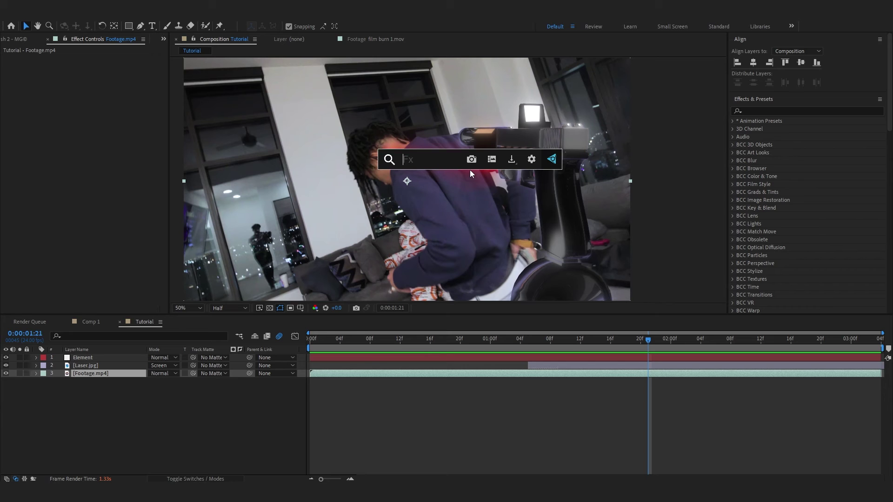
{"action": "type", "text": "levels"}
{"action": "key", "text": "Return"}
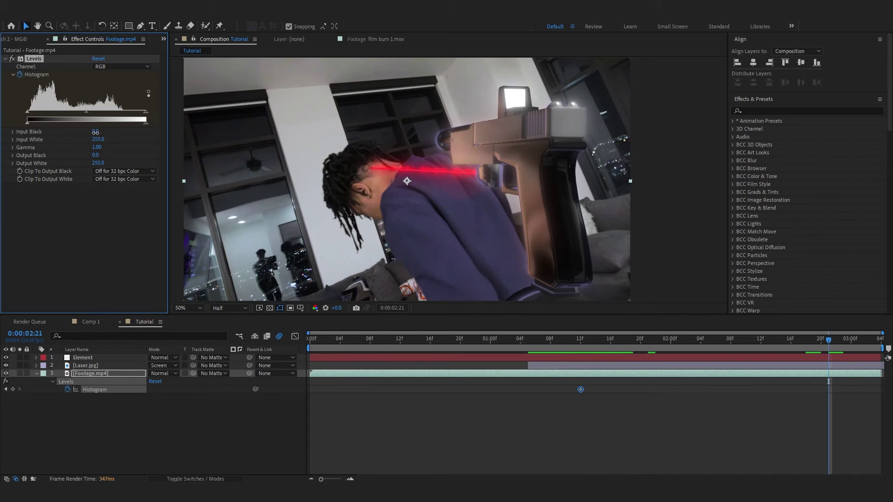
{"action": "left_click_drag", "start_coordinate": [94, 133], "coordinate": [107, 135]}
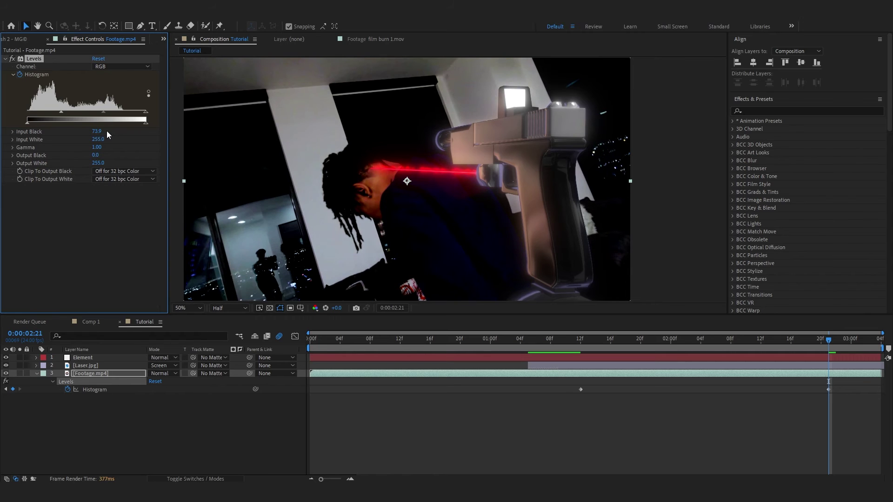
Apply Hue/Saturation to Footage.mp4, keyframe Channel Range at 0:00:01:12, and strongly lower Master Saturation at 0:00:02:21
{"action": "left_click", "coordinate": [582, 344]}
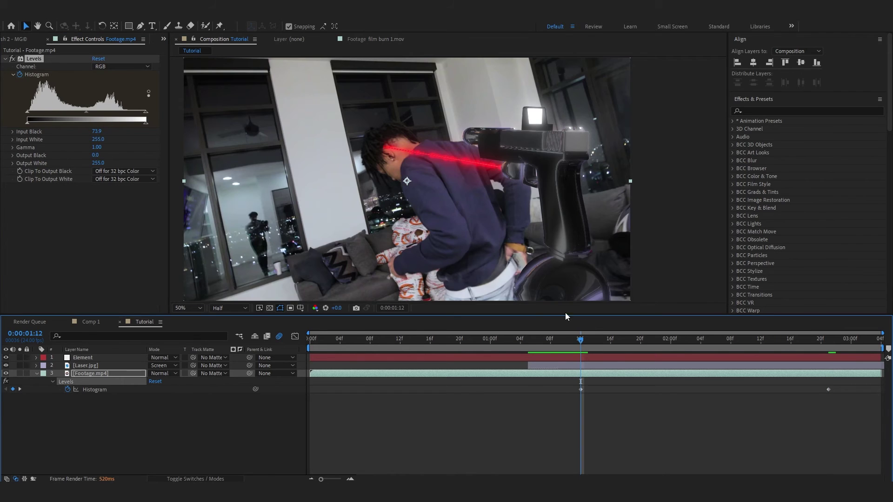
{"action": "mouse_move", "coordinate": [538, 316]}
{"action": "type", "text": "hue"}
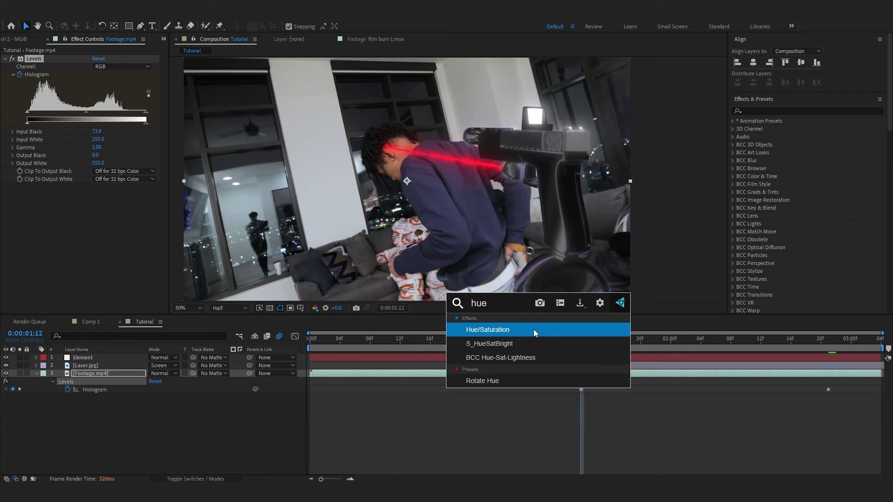
{"action": "left_click", "coordinate": [532, 329]}
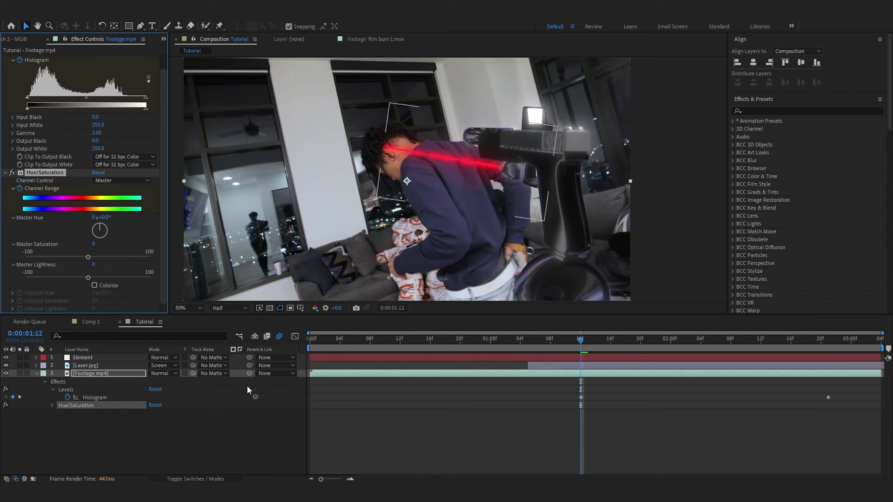
{"action": "left_click", "coordinate": [828, 344]}
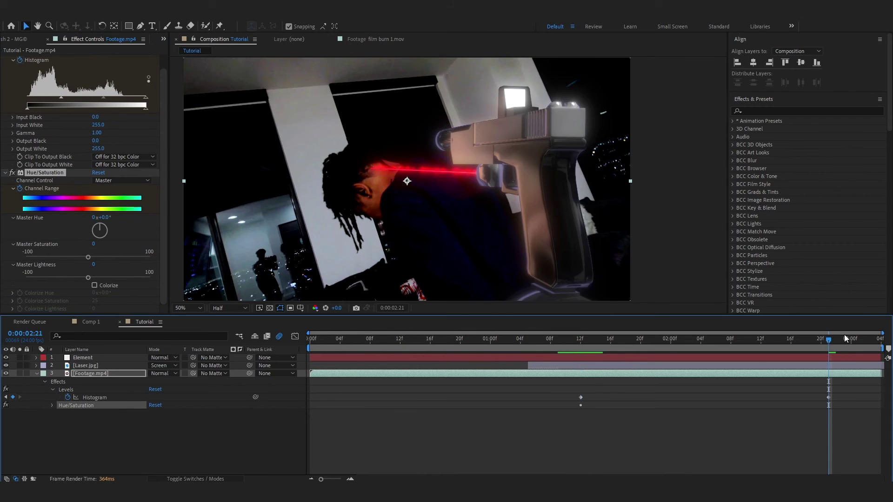
{"action": "left_click_drag", "start_coordinate": [88, 257], "coordinate": [38, 257]}
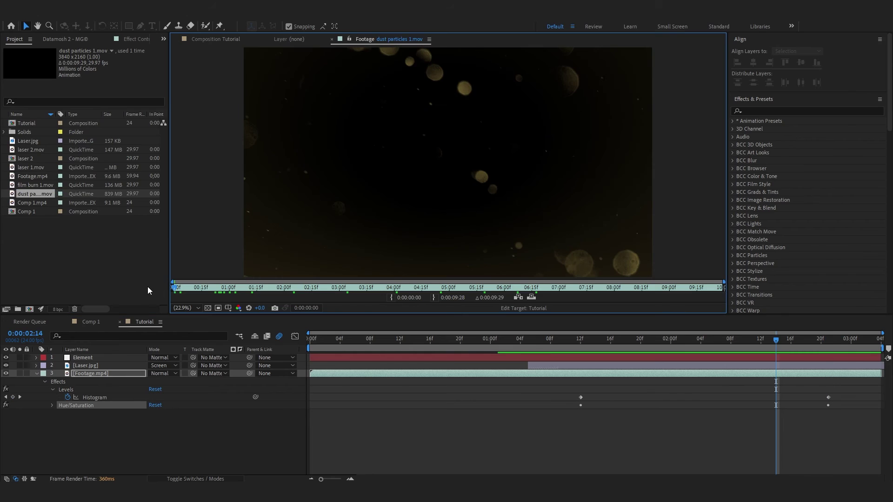
Preview dust particles 1.mov, add it above the Element layer, and scale it to 51%
{"action": "left_click_drag", "start_coordinate": [294, 301], "coordinate": [442, 295]}
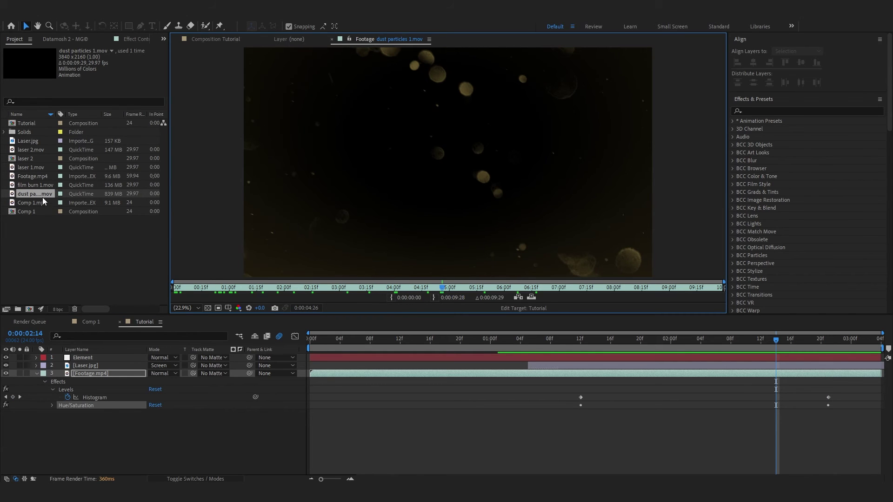
{"action": "left_click_drag", "start_coordinate": [41, 194], "coordinate": [526, 355]}
{"action": "key", "text": "s"}
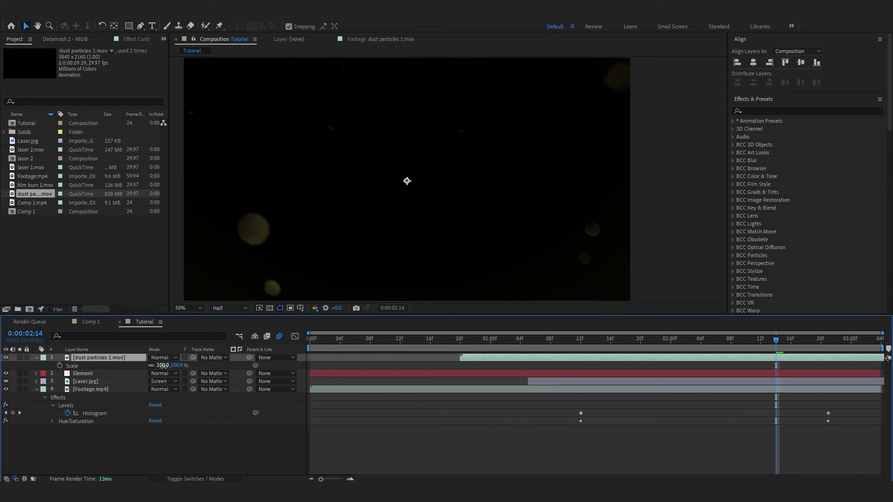
{"action": "left_click_drag", "start_coordinate": [162, 365], "coordinate": [140, 365]}
Apply Tritone to dust particles 1.mov with red FF0000 midtones and set the layer's blending mode to Screen
{"action": "key", "text": "ctrl+space"}
{"action": "type", "text": "tri"}
{"action": "key", "text": "Return"}
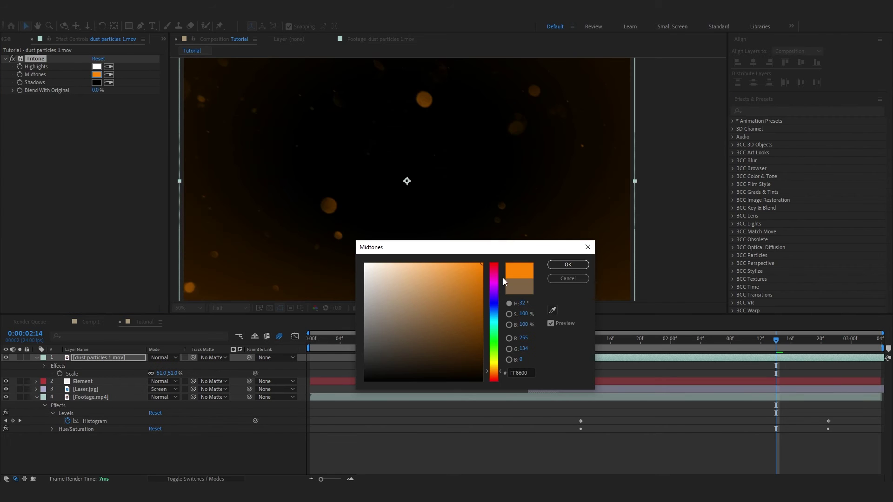
{"action": "left_click_drag", "start_coordinate": [503, 281], "coordinate": [506, 249]}
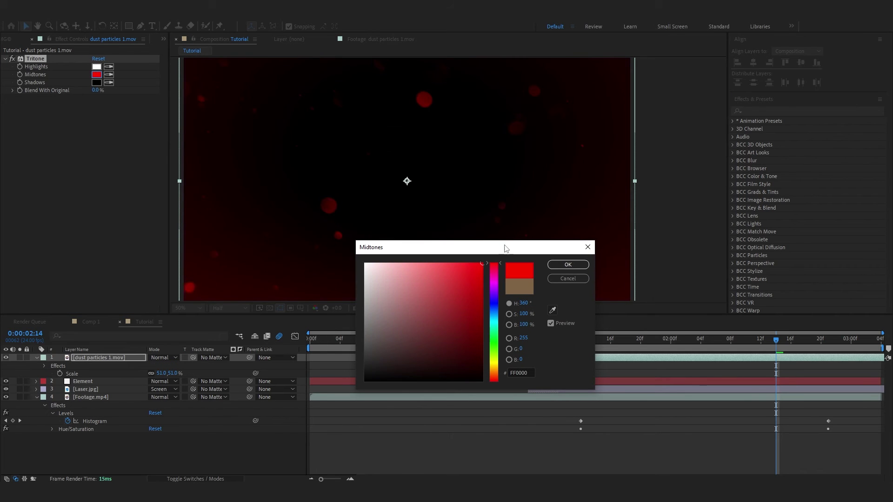
{"action": "left_click", "coordinate": [568, 264]}
{"action": "left_click", "coordinate": [163, 357]}
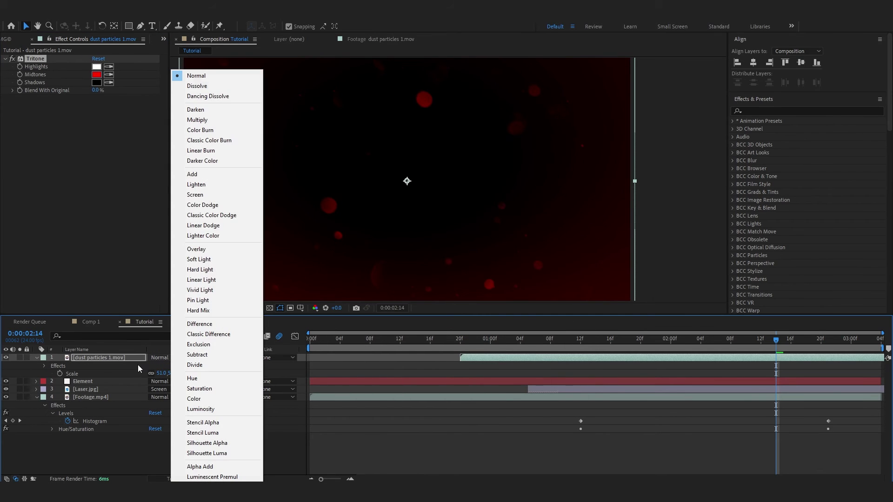
{"action": "left_click", "coordinate": [195, 195]}
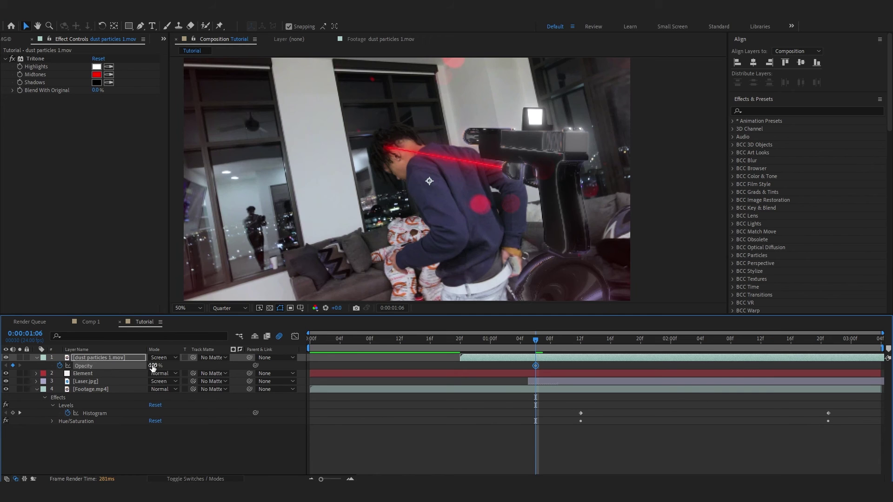
Keyframe dust particles 1.mov's opacity from 0% at 0:00:01:06 to 100% at 0:00:02:03
{"action": "left_click_drag", "start_coordinate": [152, 368], "coordinate": [95, 370]}
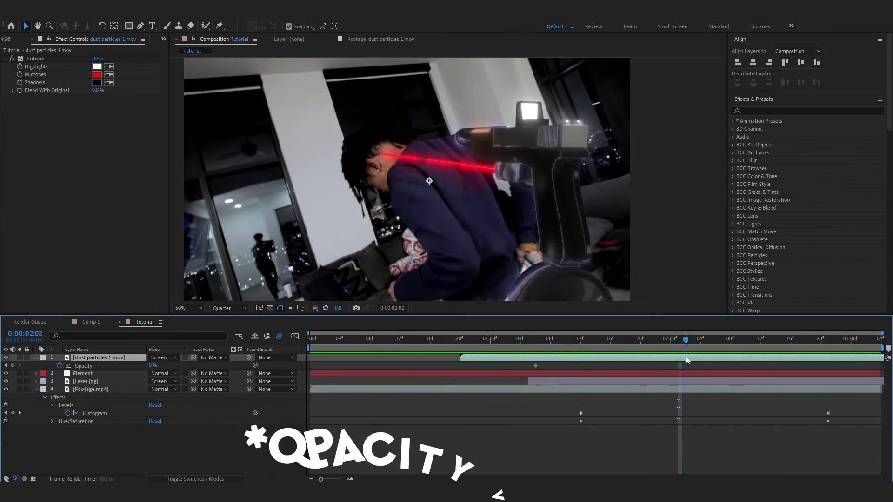
{"action": "left_click_drag", "start_coordinate": [687, 361], "coordinate": [694, 361]}
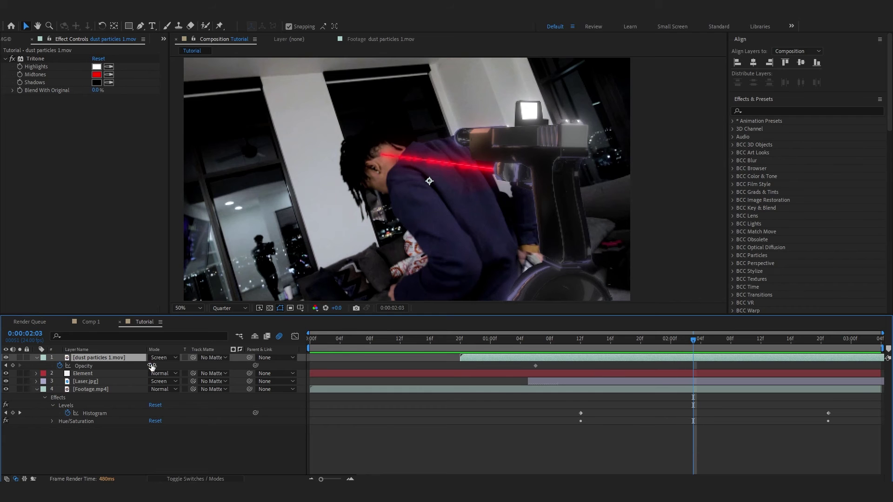
{"action": "left_click_drag", "start_coordinate": [152, 366], "coordinate": [211, 373]}
Add an adjustment layer at the top of the Tutorial composition and apply S_Shake to it
{"action": "right_click", "coordinate": [158, 324]}
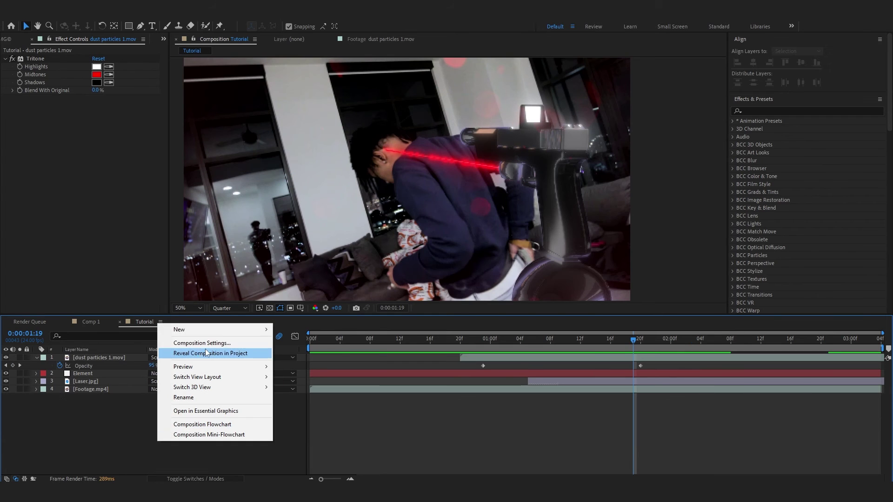
{"action": "mouse_move", "coordinate": [211, 331]}
{"action": "left_click", "coordinate": [308, 404]}
{"action": "left_click_drag", "start_coordinate": [633, 340], "coordinate": [549, 370]}
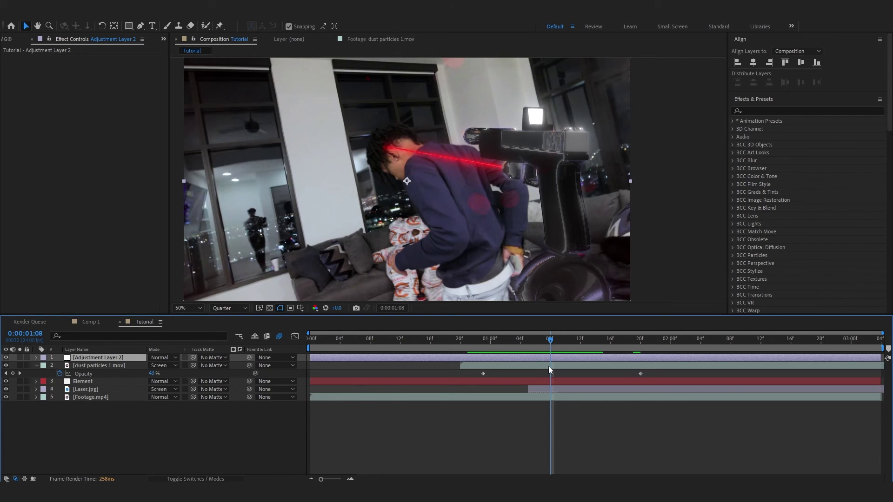
{"action": "key", "text": "ctrl+space"}
{"action": "type", "text": "s_sh"}
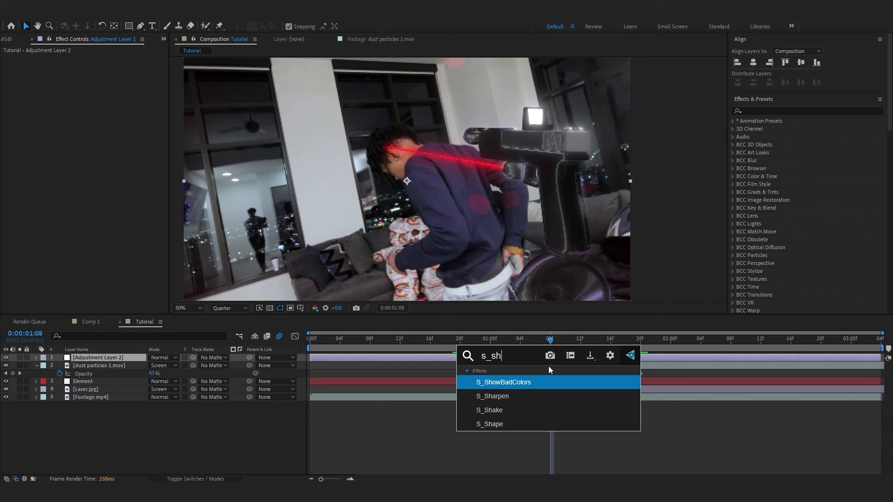
{"action": "type", "text": "ake"}
{"action": "key", "text": "Return"}
Keyframe S_Shake's Amplitude at 0 on 0:00:01:04, 1 on 0:00:01:07 and 0 on 0:00:01:18
{"action": "key", "text": "Page_Up"}
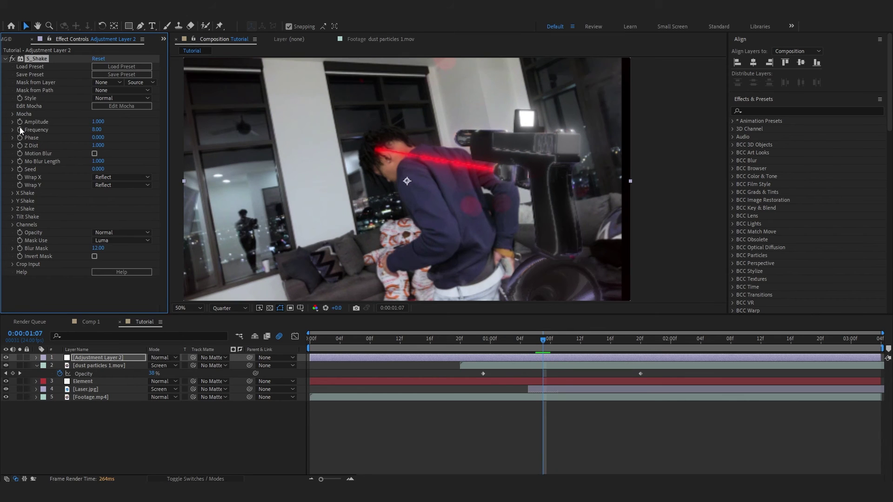
{"action": "left_click", "coordinate": [19, 121]}
{"action": "left_click_drag", "start_coordinate": [532, 345], "coordinate": [629, 346]}
{"action": "left_click", "coordinate": [155, 374]}
{"action": "type", "text": "0"}
{"action": "left_click", "coordinate": [194, 373]}
{"action": "left_click", "coordinate": [154, 373]}
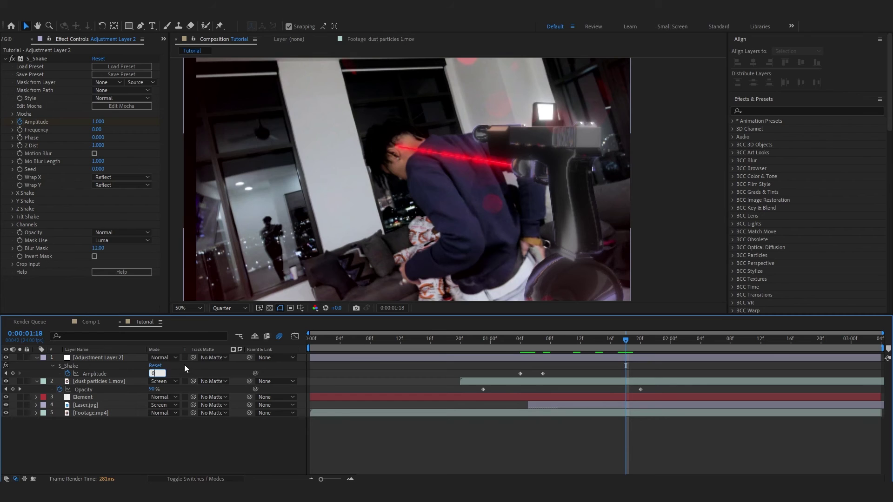
{"action": "type", "text": "0"}
{"action": "key", "text": "Return"}
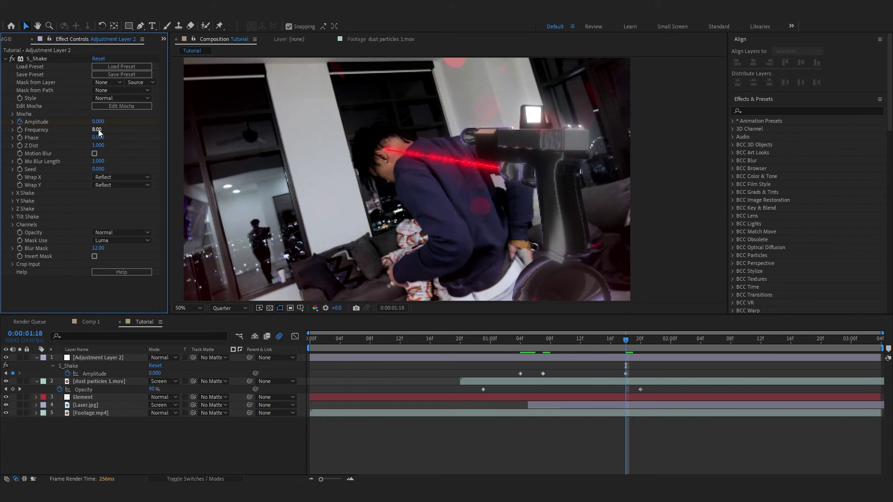
Set S_Shake's Frequency to 10 and enable its Motion Blur
{"action": "left_click", "coordinate": [99, 131]}
{"action": "type", "text": "10"}
{"action": "key", "text": "Return"}
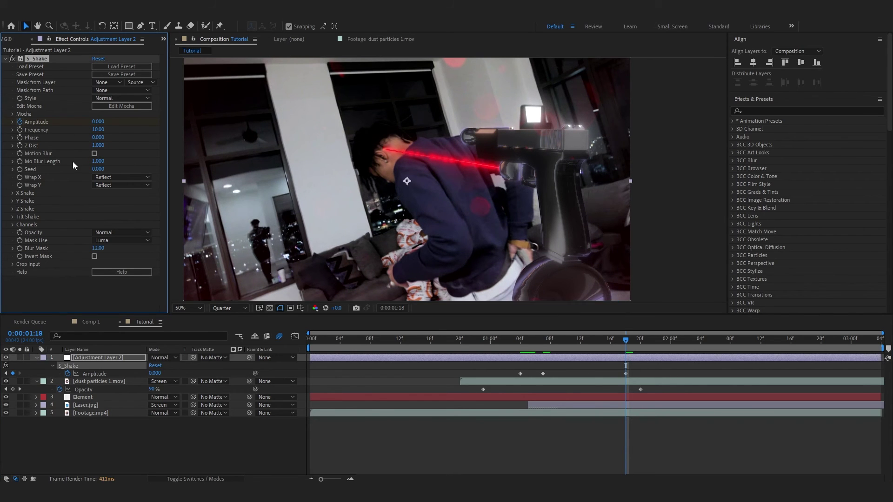
{"action": "left_click", "coordinate": [94, 154]}
Apply Easy Ease to S_Shake's three Amplitude keyframes and shape their speed graph so the shake drops sharply after its peak and settles slowly
{"action": "left_click", "coordinate": [580, 374]}
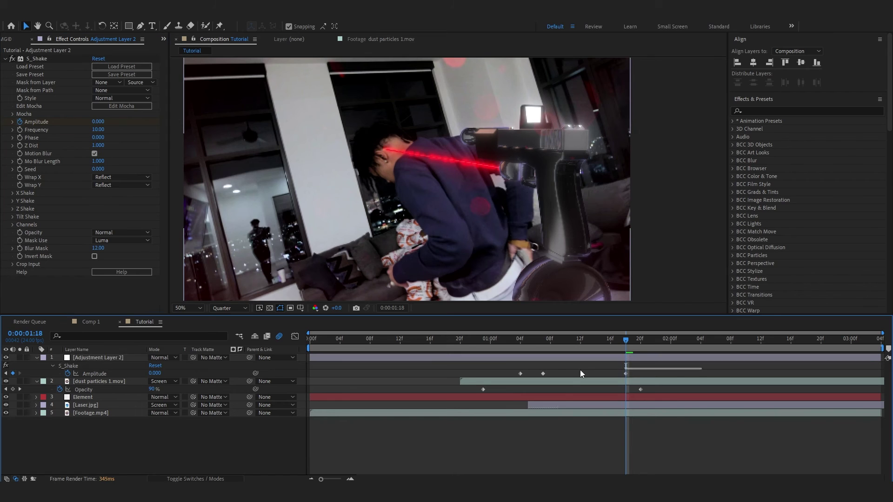
{"action": "left_click_drag", "start_coordinate": [580, 374], "coordinate": [447, 376]}
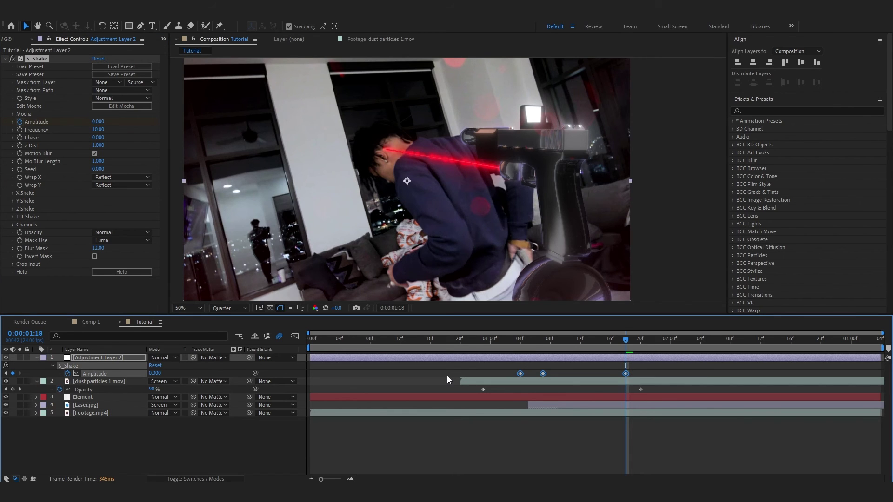
{"action": "key", "text": "F9"}
{"action": "left_click", "coordinate": [295, 337]}
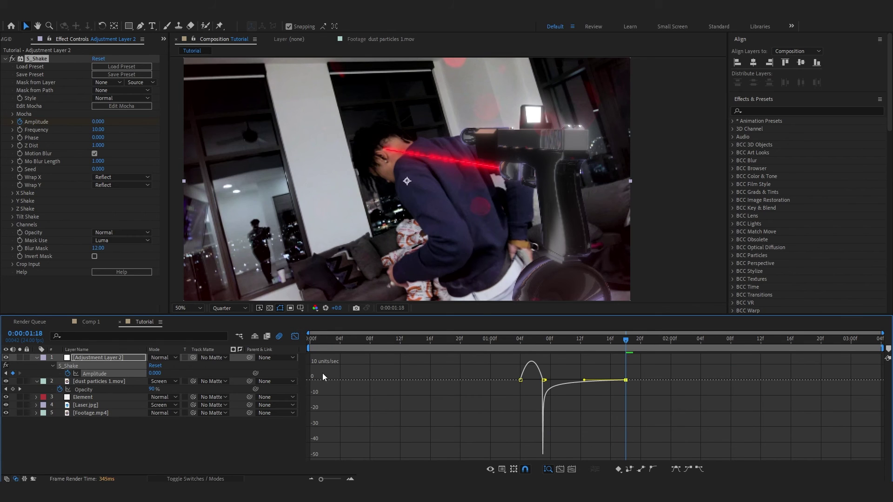
{"action": "key", "text": "shift+F3"}
Apply Motion Tile to the shake adjustment layer with Output Width and Output Height at 200 and Mirror Edges on
{"action": "key", "text": "ctrl+space"}
{"action": "type", "text": "mot"}
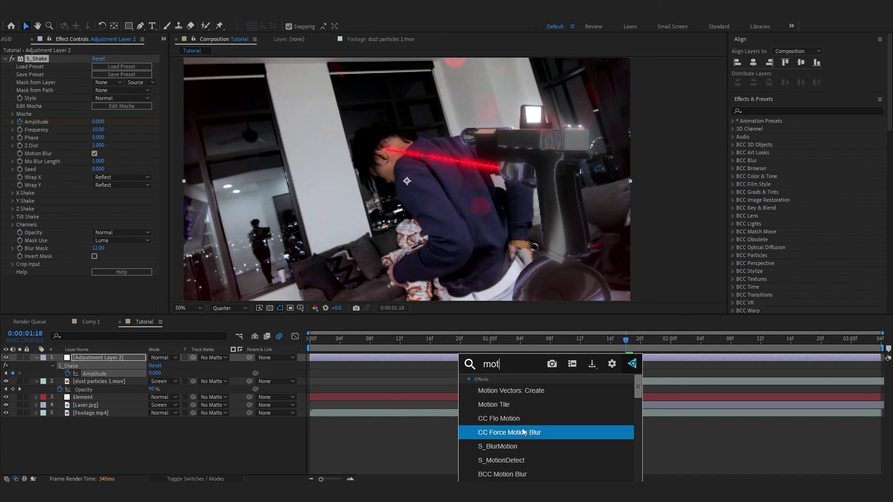
{"action": "left_click", "coordinate": [526, 405]}
{"action": "left_click", "coordinate": [98, 266]}
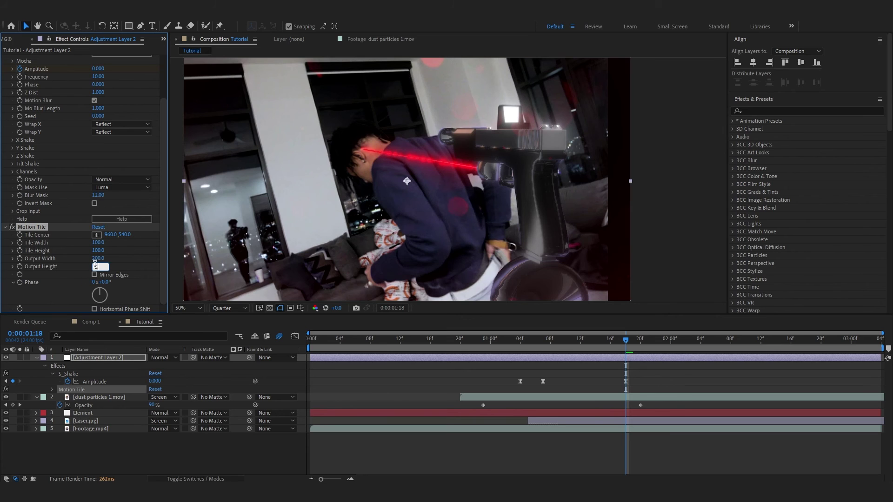
{"action": "type", "text": "200"}
{"action": "key", "text": "Return"}
{"action": "left_click", "coordinate": [95, 276]}
Place Motion Tile above S_Shake and retime the Amplitude keyframes to run from 0:00:01:00 to 0:00:01:11
{"action": "scroll", "coordinate": [56, 278], "scroll_direction": "up", "scroll_amount": 3}
{"action": "left_click_drag", "start_coordinate": [37, 280], "coordinate": [45, 61]}
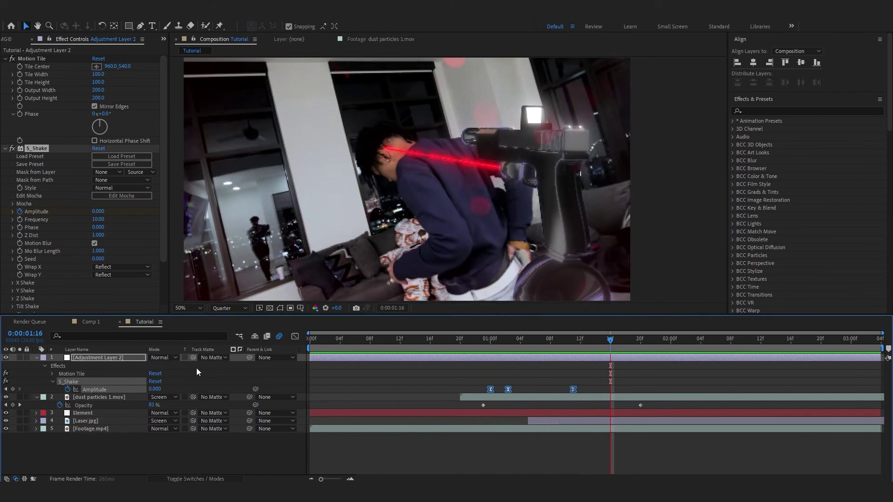
{"action": "key", "text": "space"}
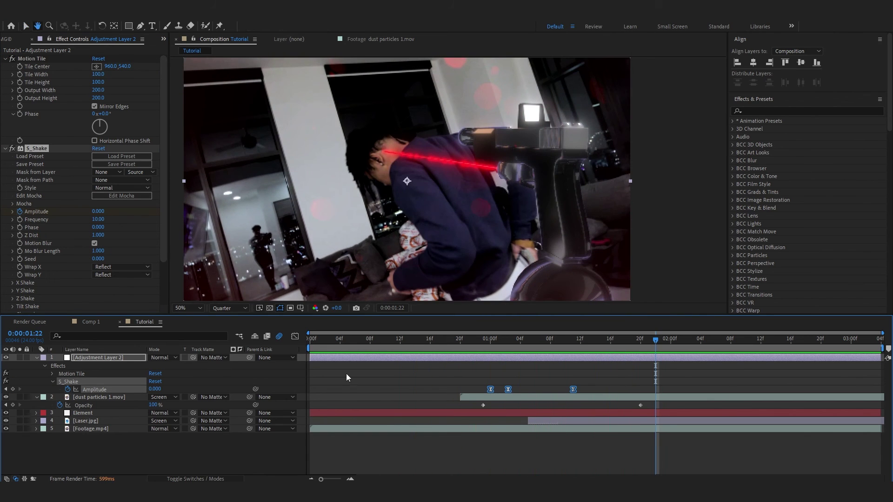
Apply the S_Flicker effect to Adjustment Layer 2
{"action": "left_click", "coordinate": [346, 373]}
{"action": "key", "text": "ctrl+space"}
{"action": "type", "text": "s_"}
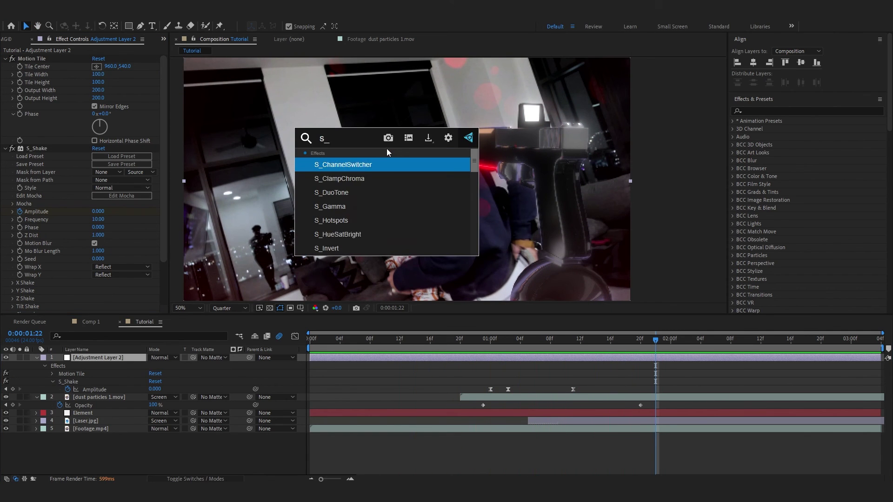
{"action": "type", "text": "flic"}
{"action": "key", "text": "Return"}
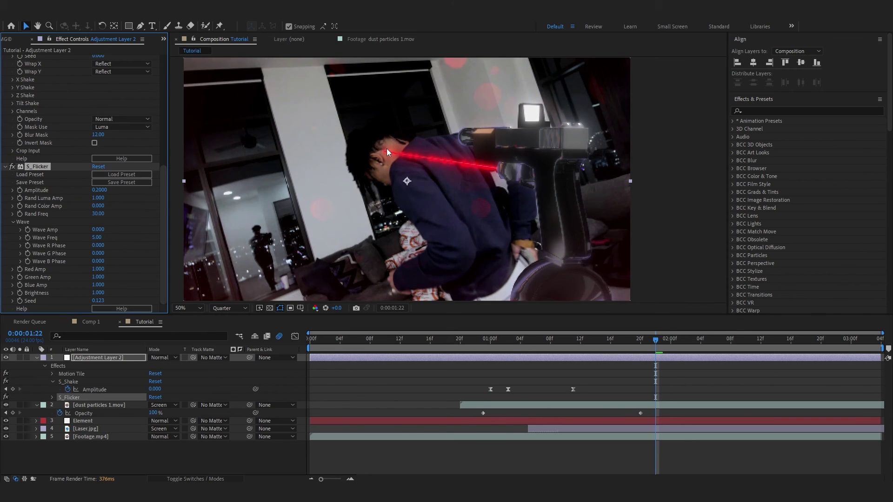
Keyframe S_Flicker's Amplitude at 0 on 0:00:01:03 and 0.61 on 0:00:01:14
{"action": "left_click", "coordinate": [510, 340]}
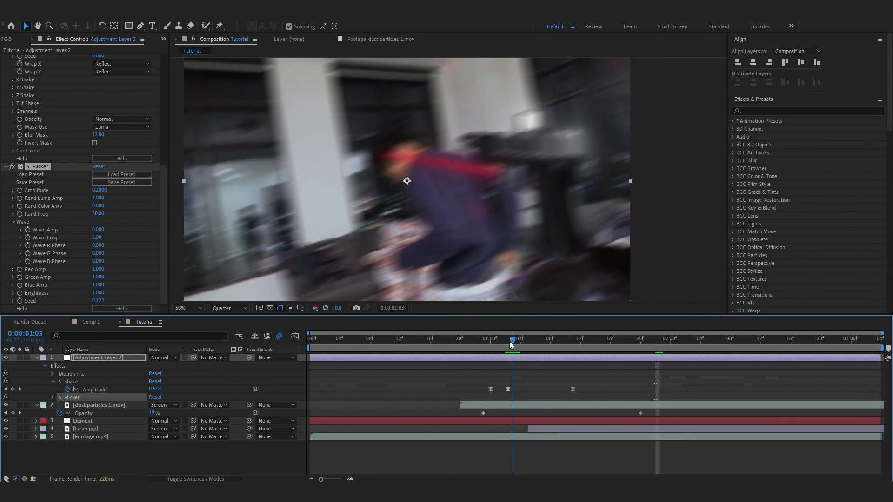
{"action": "left_click", "coordinate": [20, 190]}
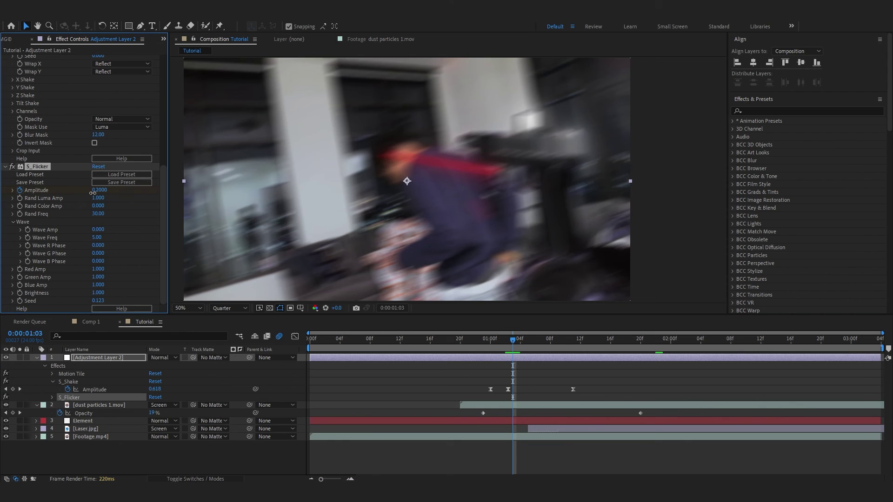
{"action": "left_click_drag", "start_coordinate": [92, 192], "coordinate": [58, 200]}
{"action": "left_click_drag", "start_coordinate": [514, 341], "coordinate": [595, 358]}
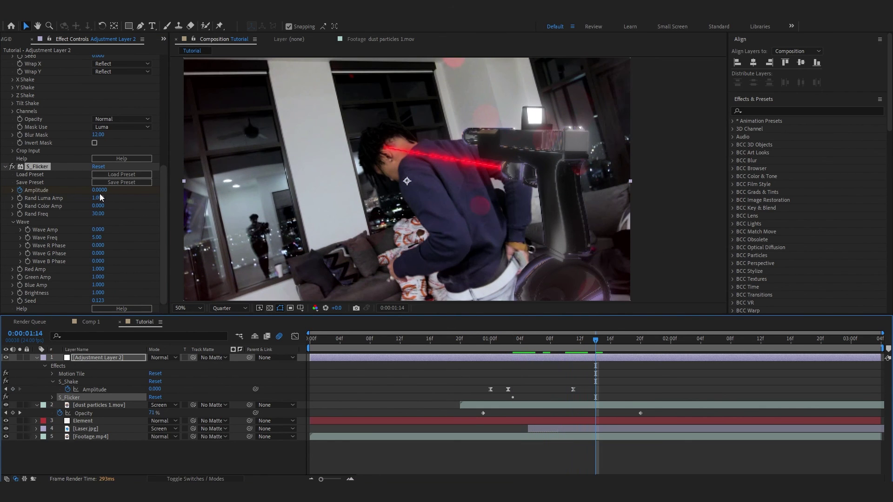
{"action": "left_click_drag", "start_coordinate": [99, 190], "coordinate": [126, 190]}
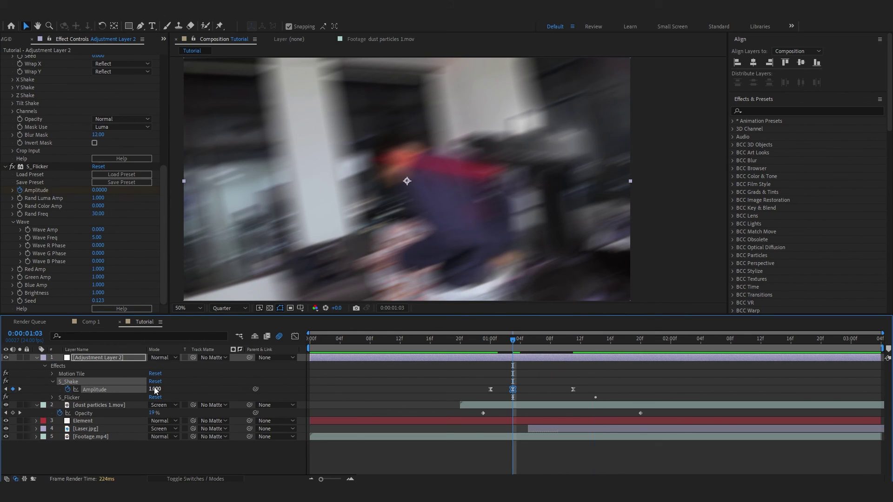
Raise S_Shake's peak Amplitude keyframe at 0:00:01:03 and preview the shake and flicker
{"action": "left_click_drag", "start_coordinate": [152, 389], "coordinate": [214, 391]}
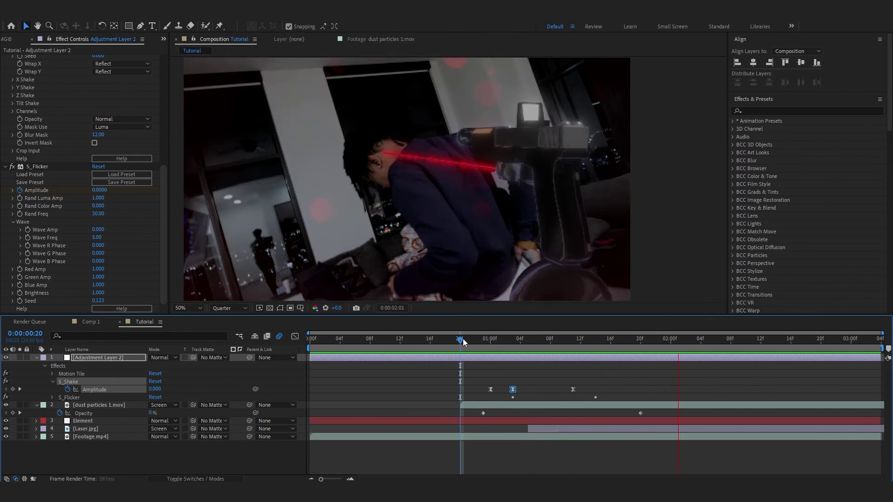
{"action": "key", "text": "space"}
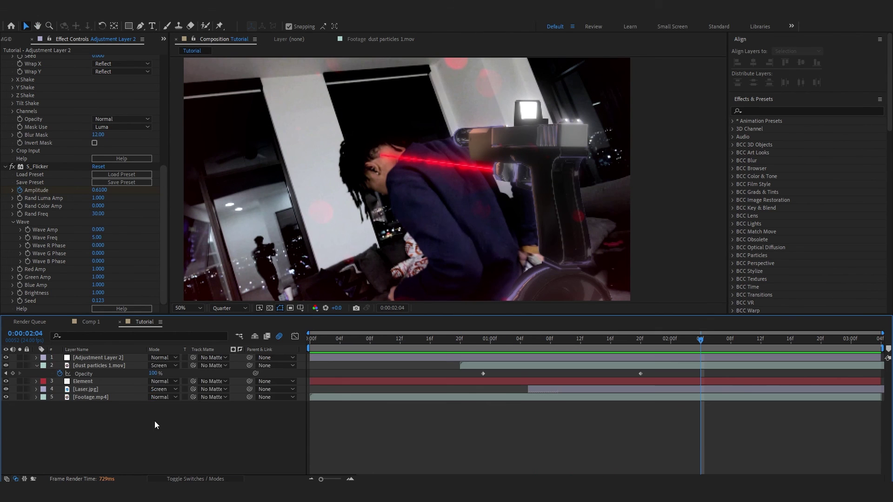
Add another adjustment layer at the top of the Tutorial composition and apply S_Glint to it
{"action": "right_click", "coordinate": [154, 420]}
{"action": "mouse_move", "coordinate": [195, 305]}
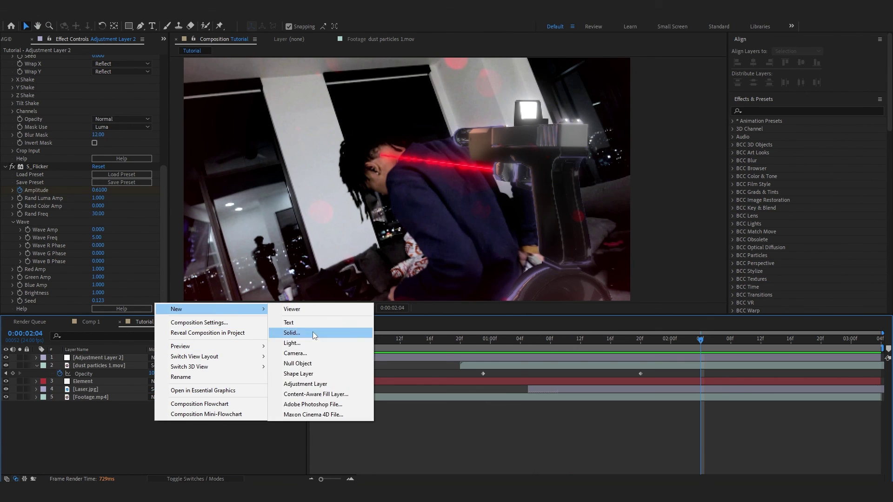
{"action": "left_click", "coordinate": [325, 382]}
{"action": "key", "text": "ctrl+space"}
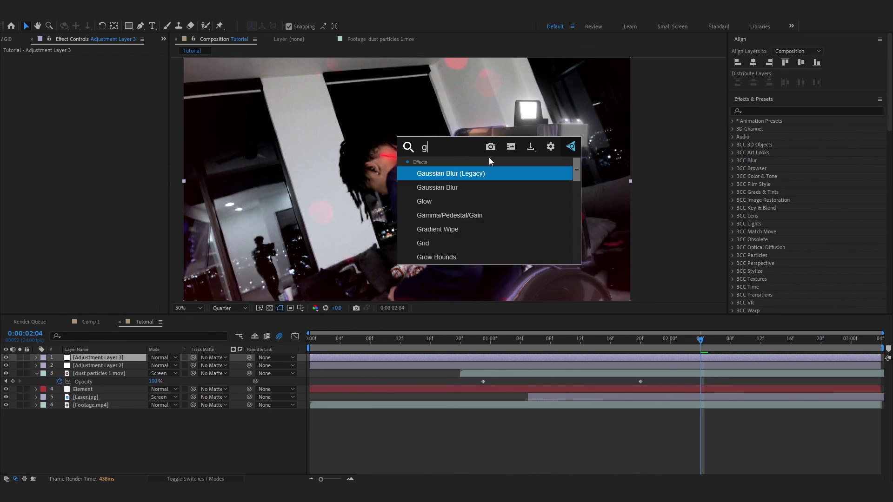
{"action": "type", "text": "glint"}
{"action": "key", "text": "Return"}
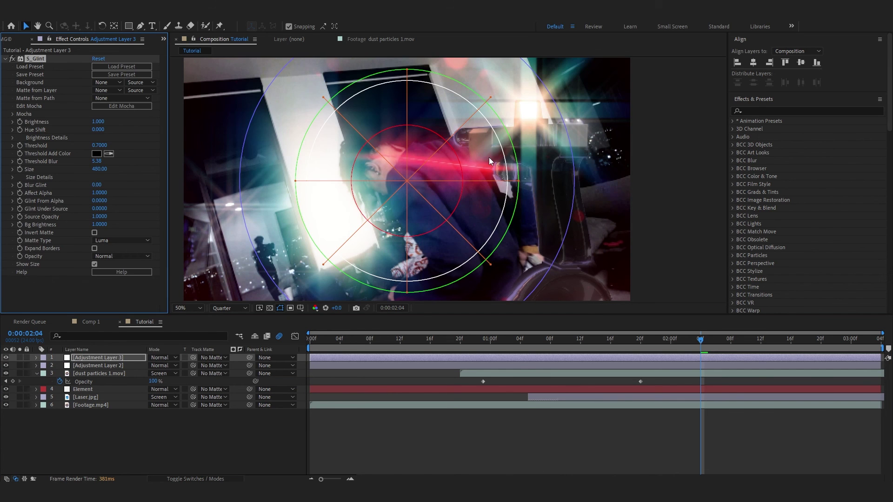
Set S_Glint's Brightness to 0.49 and its Size Y, Size Diag1 and Size Diag2 to 0
{"action": "left_click_drag", "start_coordinate": [82, 122], "coordinate": [81, 121]}
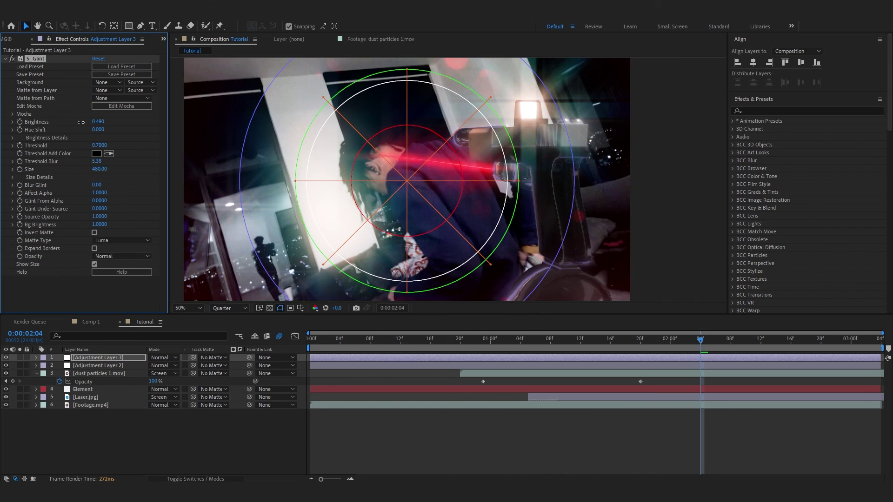
{"action": "left_click", "coordinate": [12, 177]}
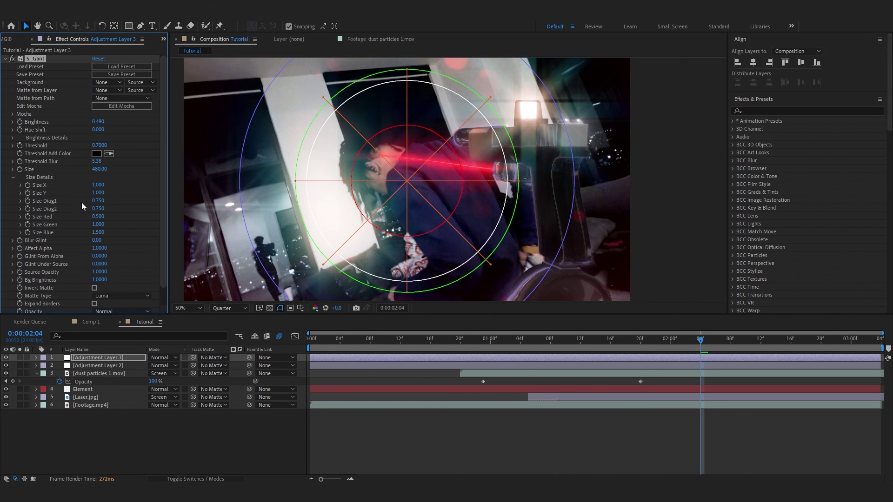
{"action": "left_click_drag", "start_coordinate": [98, 192], "coordinate": [1, 211]}
{"action": "left_click_drag", "start_coordinate": [98, 208], "coordinate": [51, 209]}
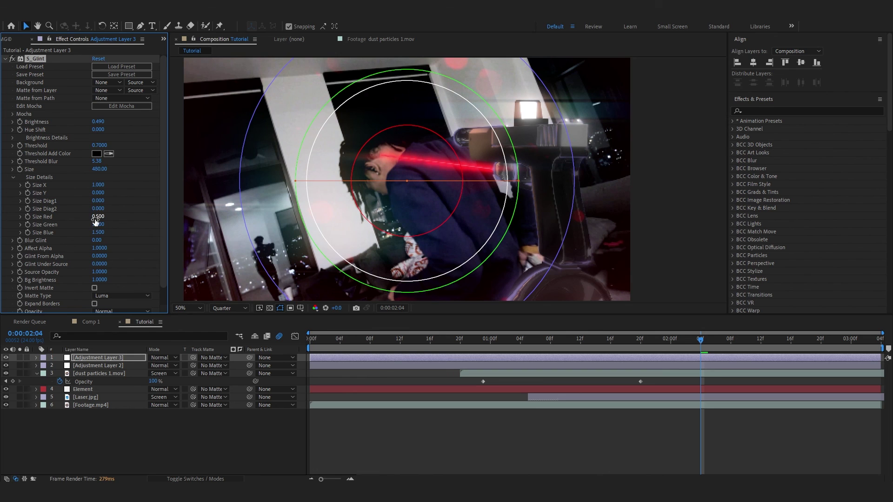
Set S_Glint's Size Green and Size Blue to 0 and Size X to 0.905, with the preview resolution at Full
{"action": "left_click_drag", "start_coordinate": [98, 224], "coordinate": [28, 227]}
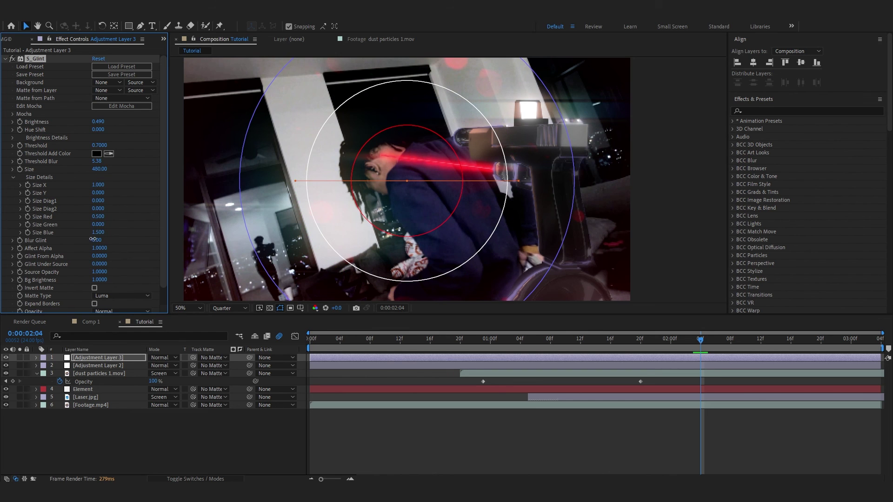
{"action": "left_click_drag", "start_coordinate": [98, 232], "coordinate": [1, 247]}
{"action": "left_click", "coordinate": [201, 433]}
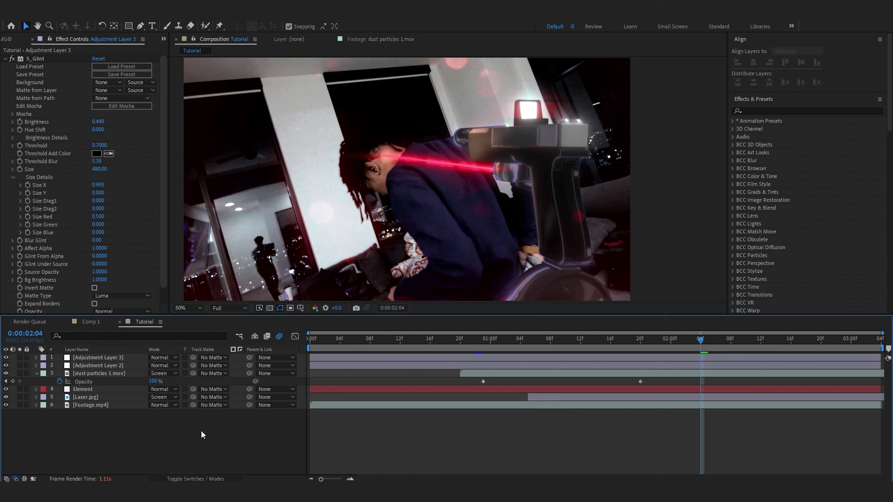